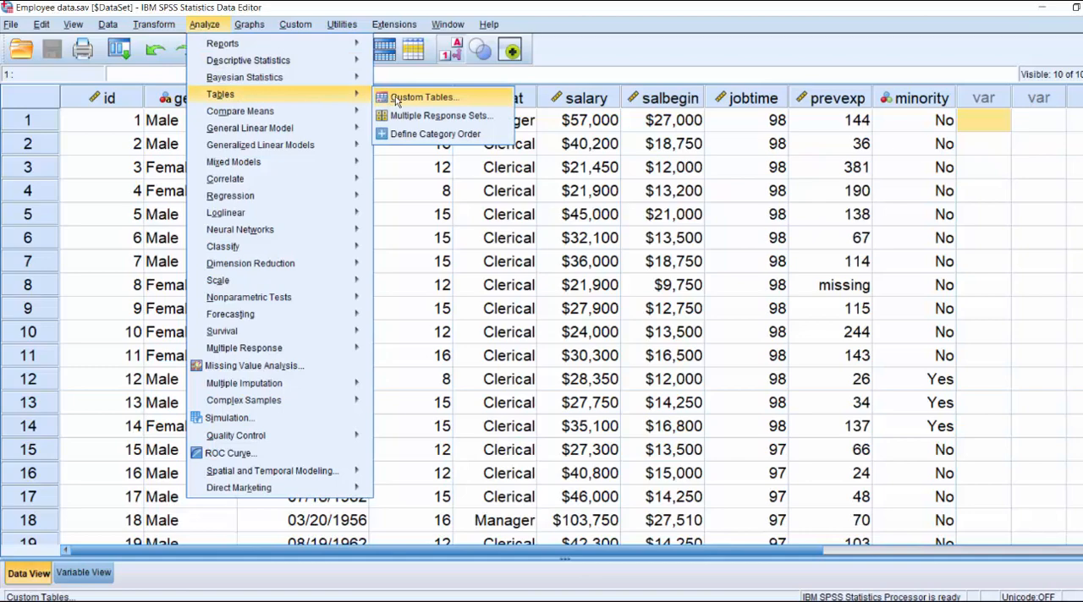
Start a custom table with Employment Category and Minority Classification stacked in the rows.
left_click(396, 101)
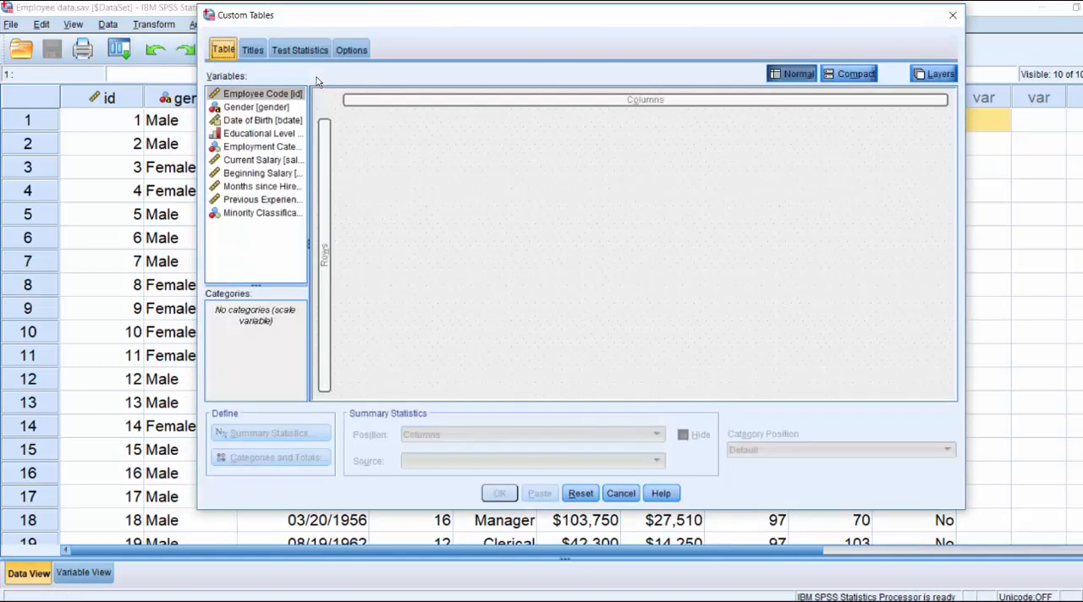
left_click(240, 134)
left_click_drag(237, 147, 324, 197)
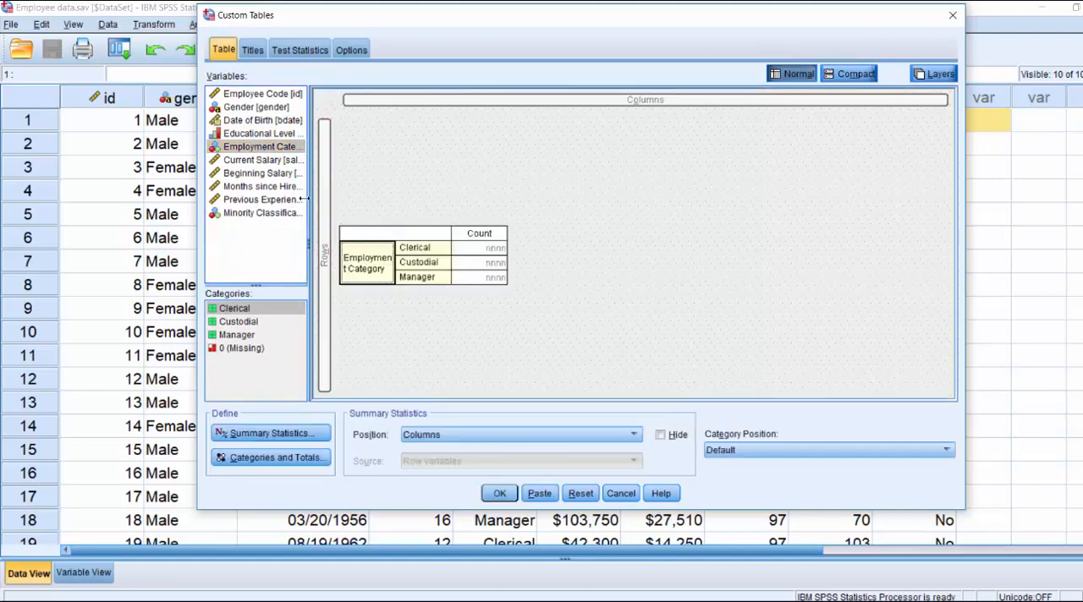
left_click_drag(258, 212, 377, 288)
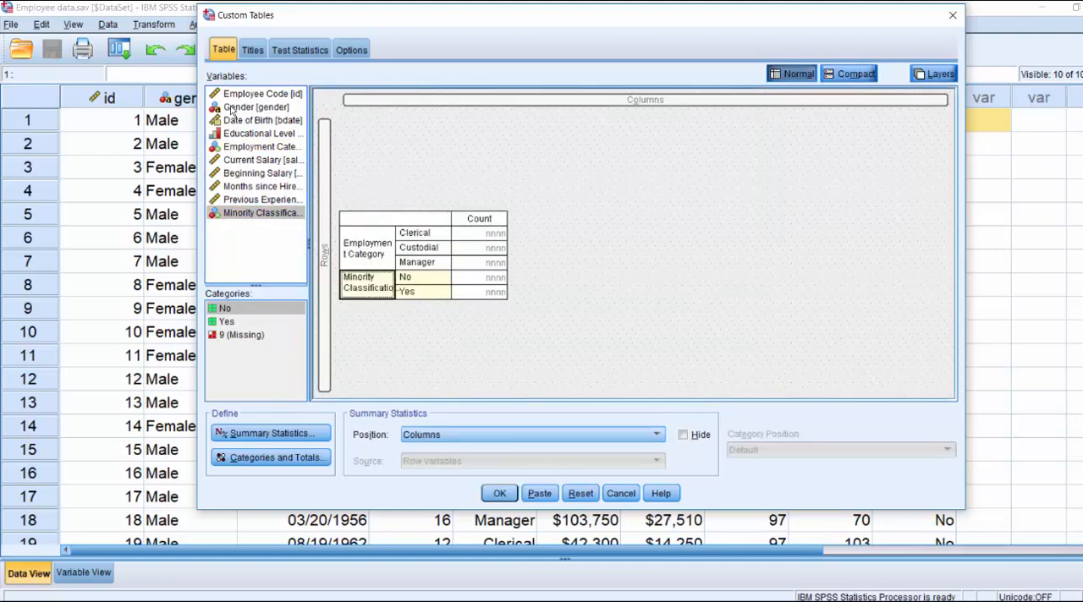
Place Gender, Current Salary and Beginning Salary side by side in the custom table's columns.
left_click_drag(231, 111, 461, 105)
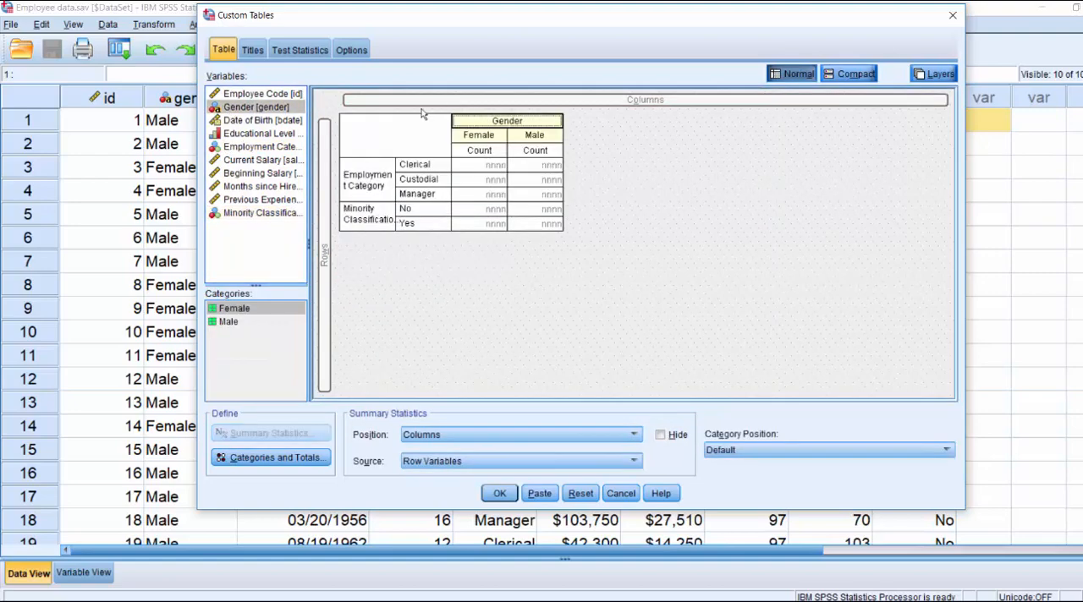
left_click_drag(246, 160, 563, 142)
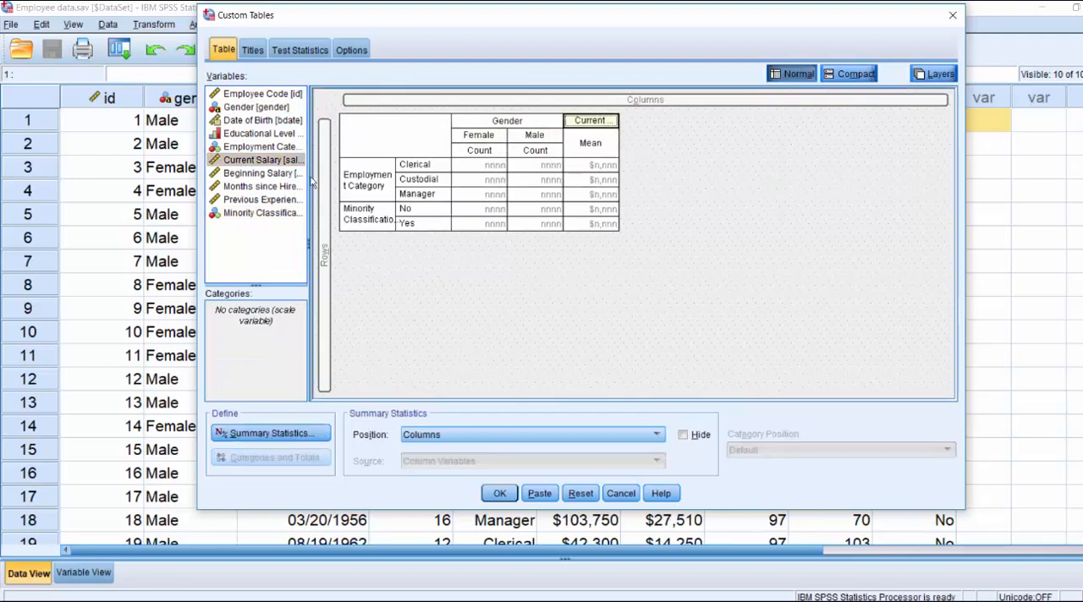
left_click_drag(258, 174, 622, 144)
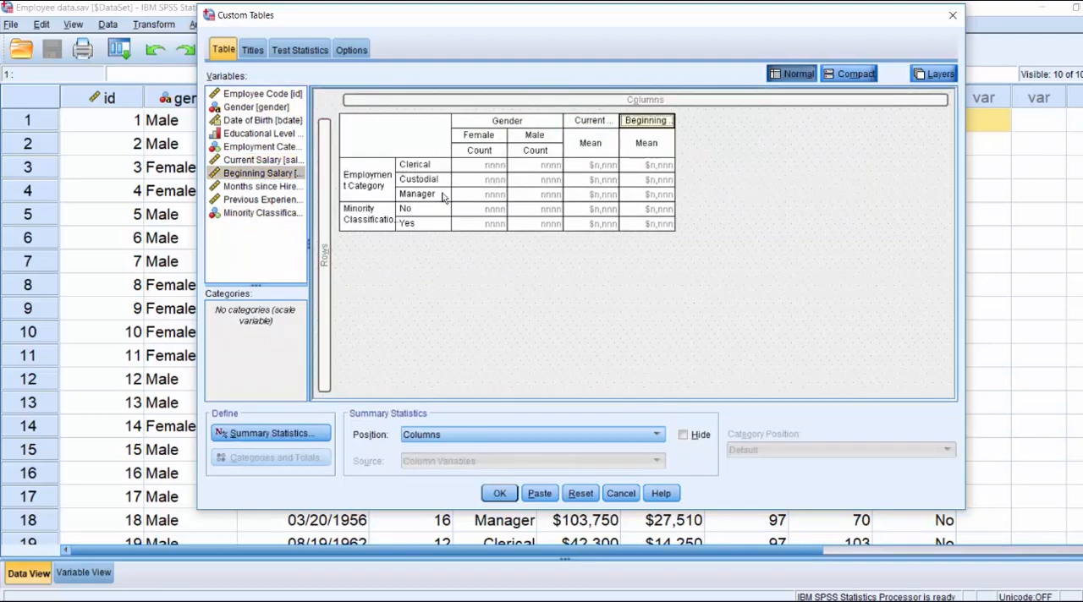
Add a total to the Minority Classification rows and generate the custom table.
left_click(368, 214)
left_click(276, 458)
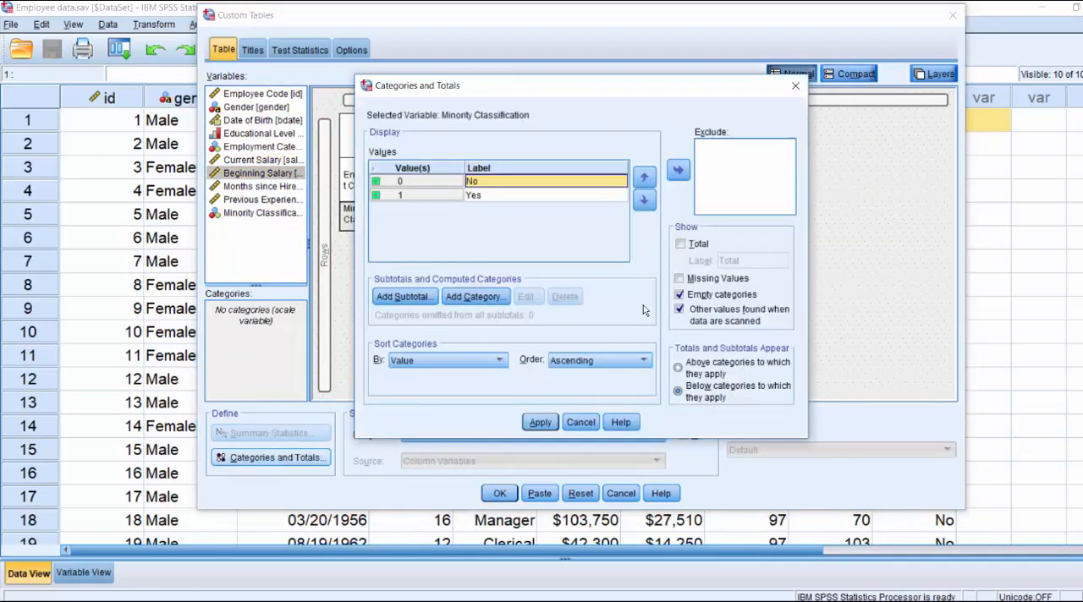
left_click(680, 243)
left_click(540, 422)
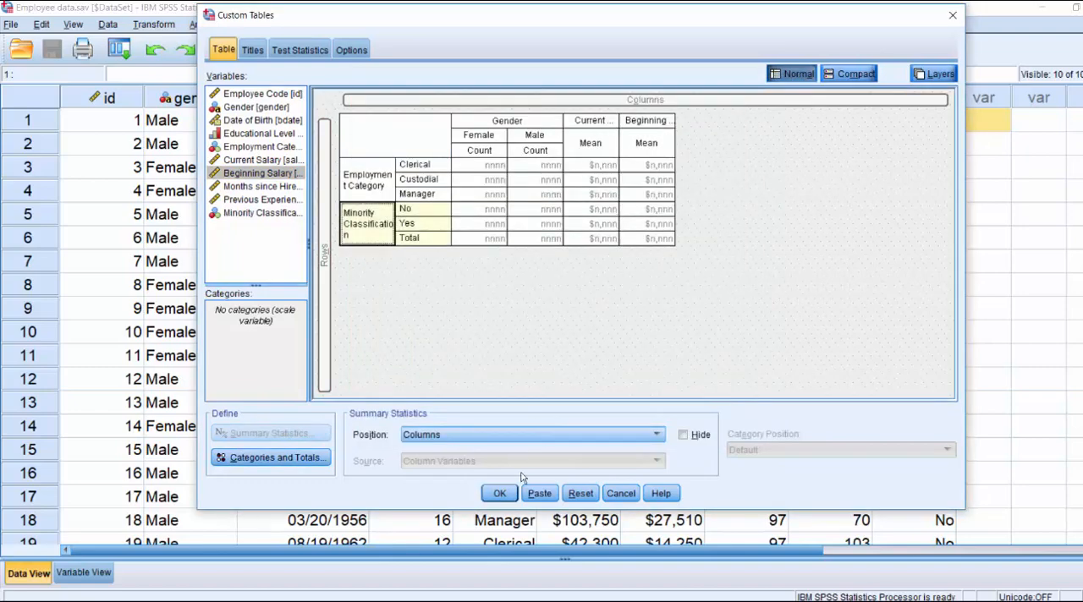
left_click(499, 493)
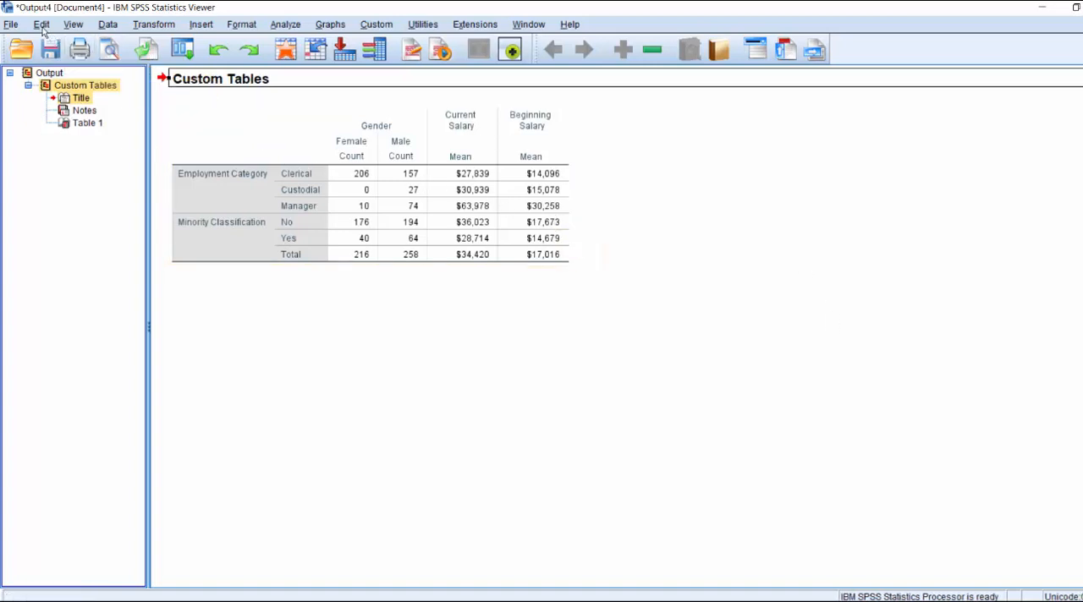
Set the default pivot table TableLook to Blue and run the same custom table again.
left_click(42, 24)
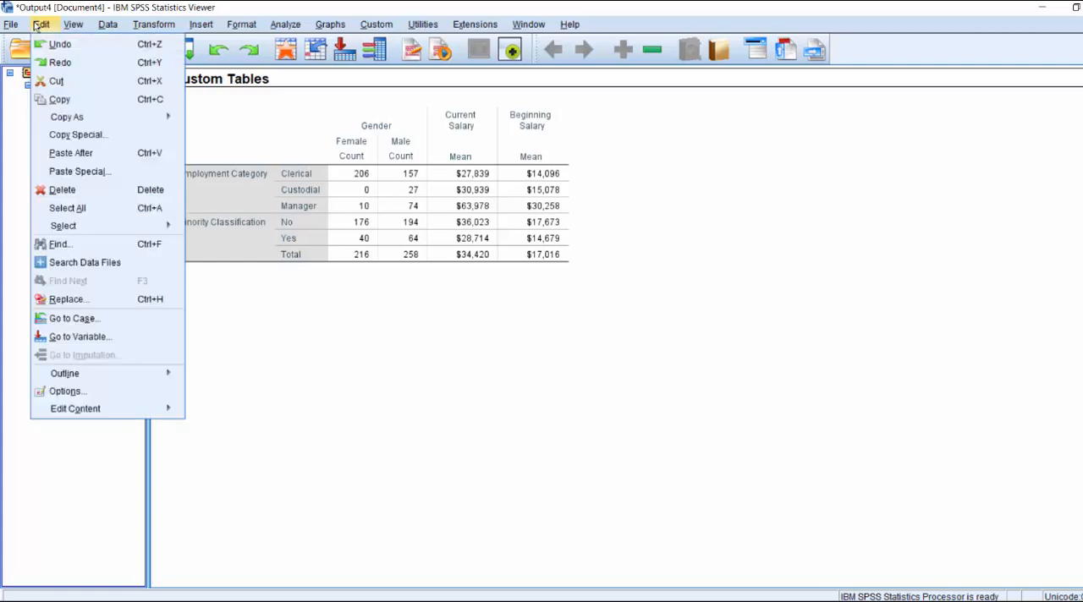
left_click(68, 389)
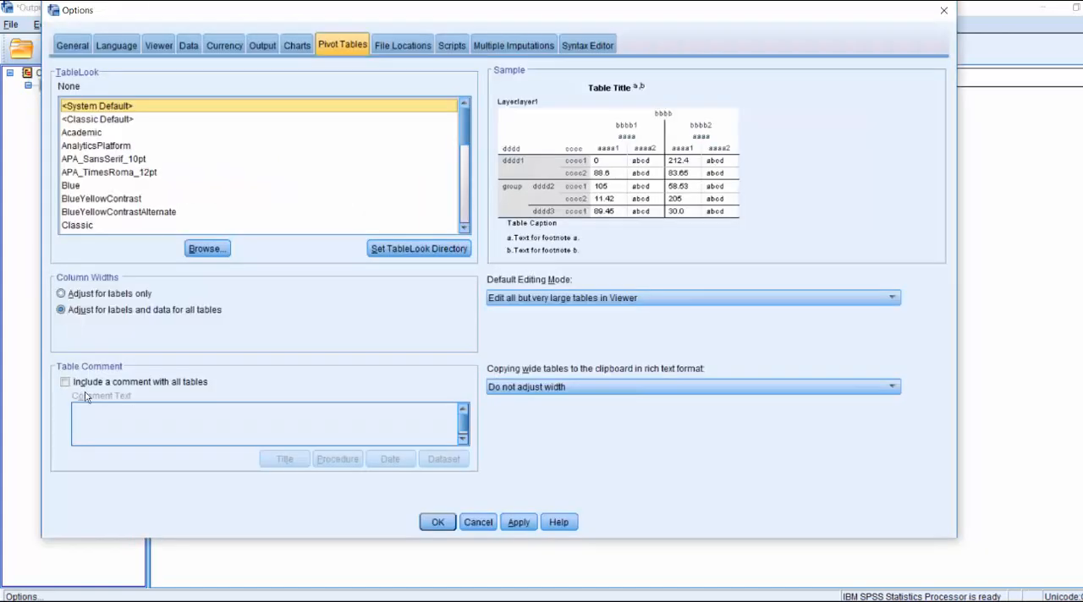
left_click(107, 123)
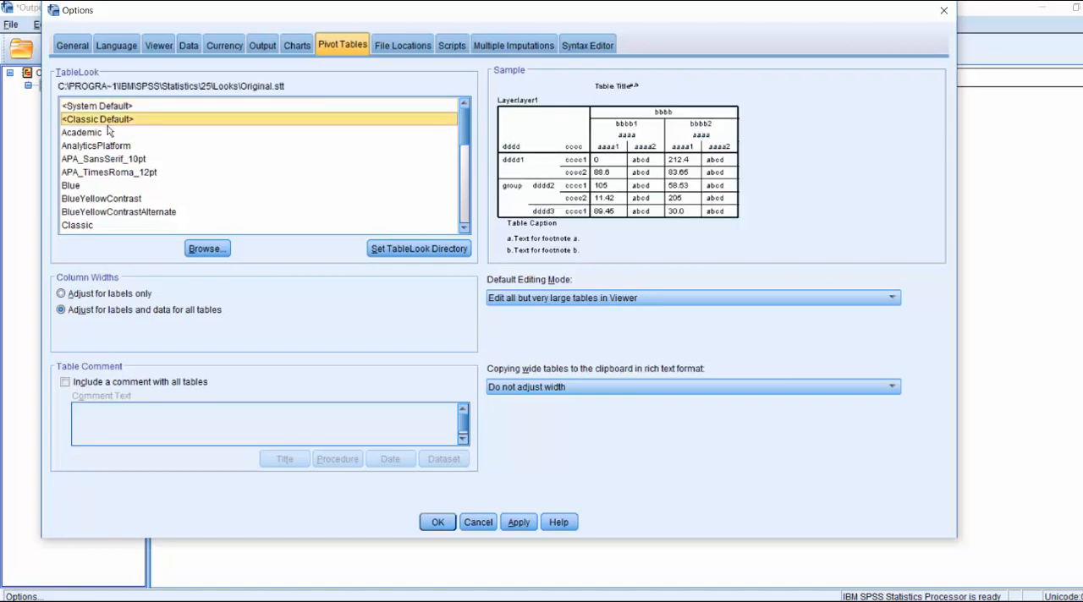
key("Down")
key("Down")
key("Down")
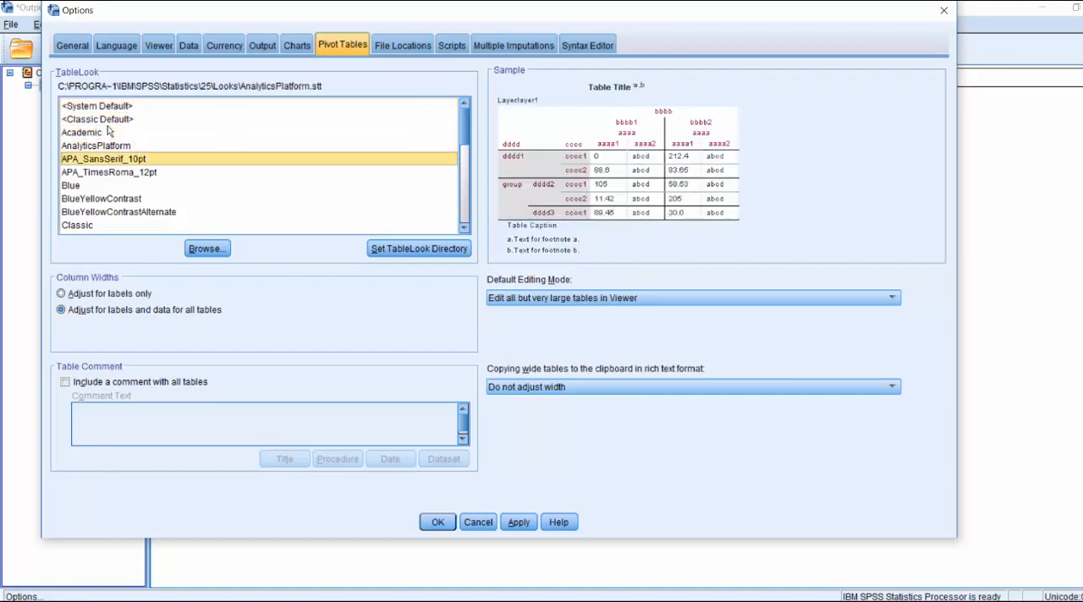
key("Down")
key("Down")
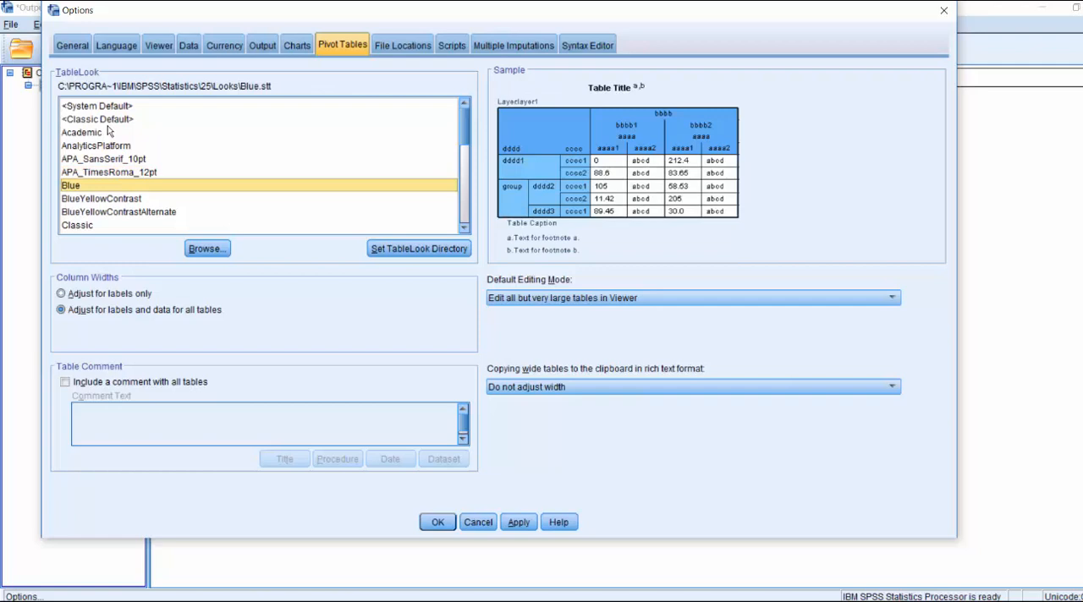
left_click(437, 522)
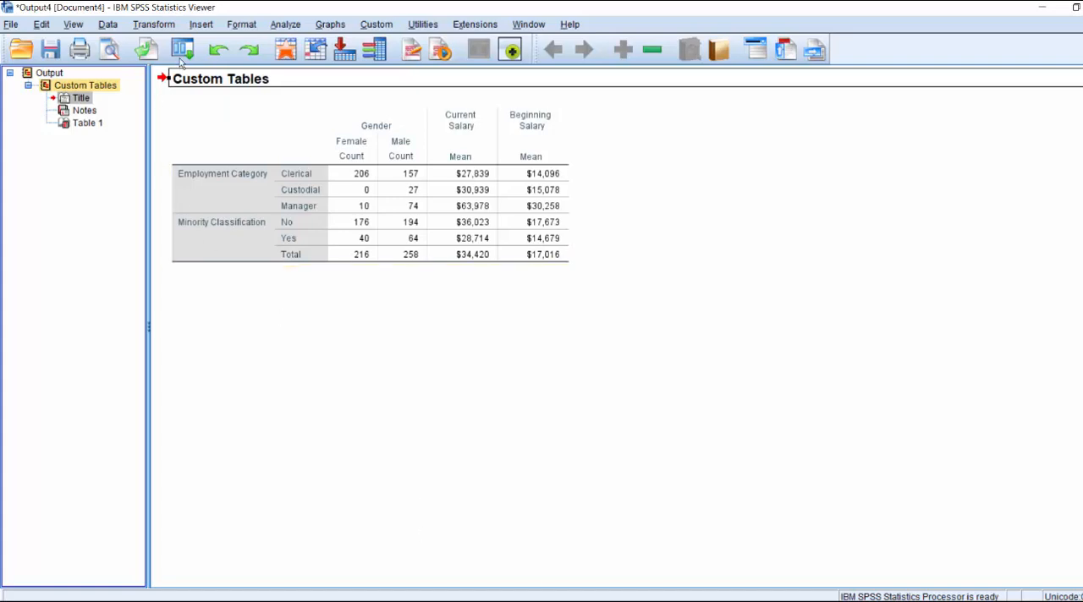
left_click(183, 50)
left_click(193, 75)
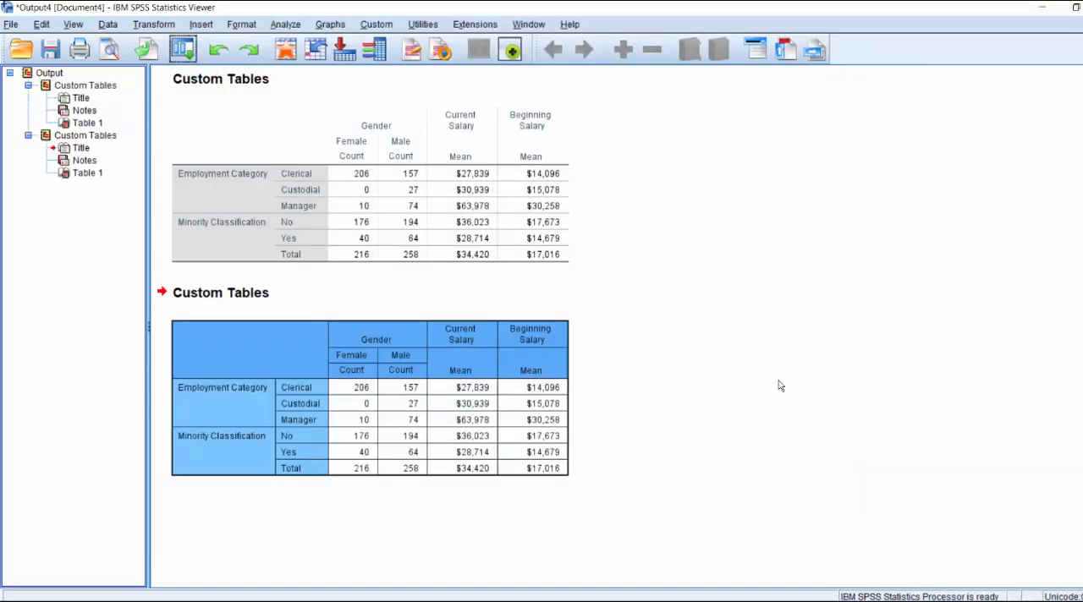
Apply the MonocolorContrast TableLook to the second custom table in the output.
double_click(214, 339)
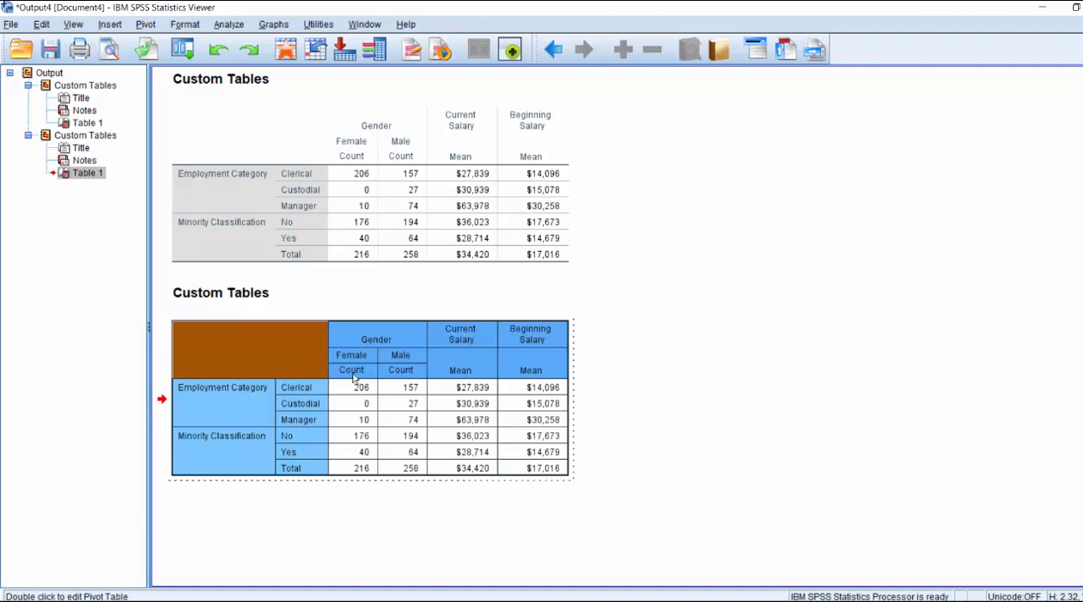
right_click(341, 341)
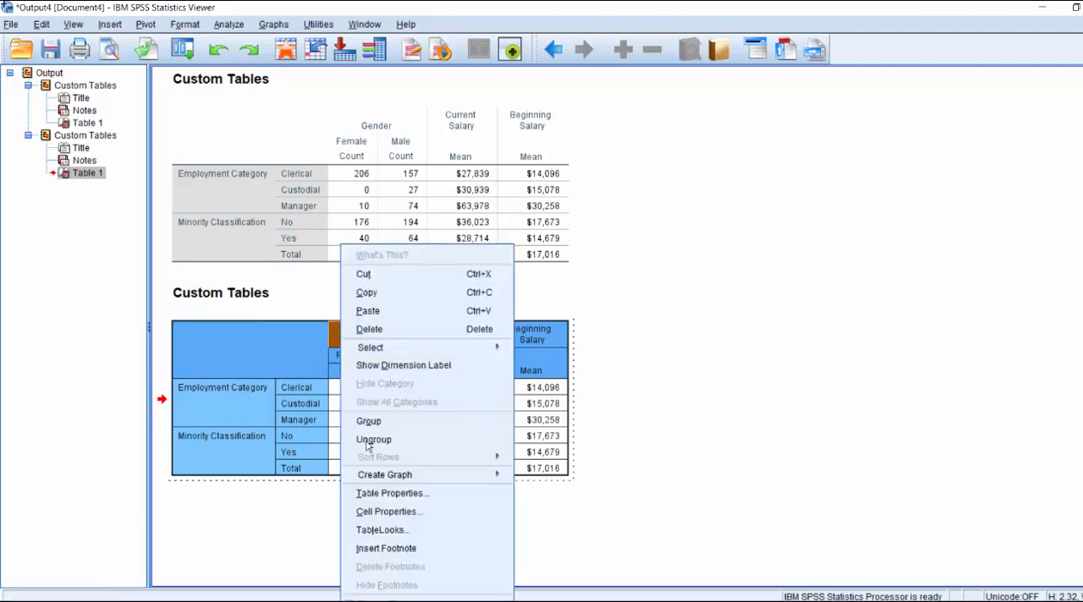
left_click(321, 428)
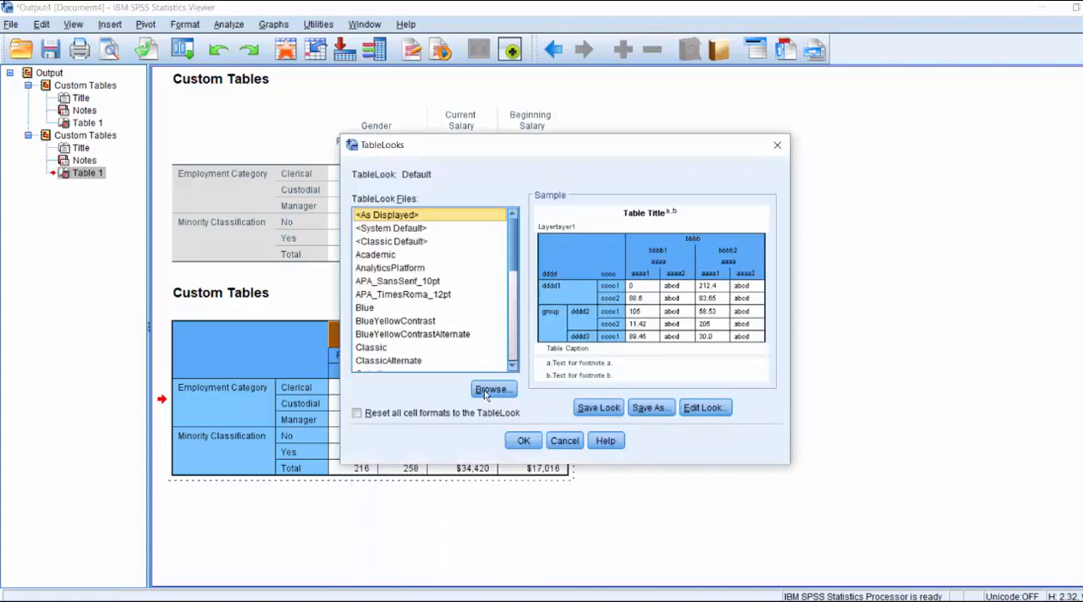
scroll(491, 322, "down", 5)
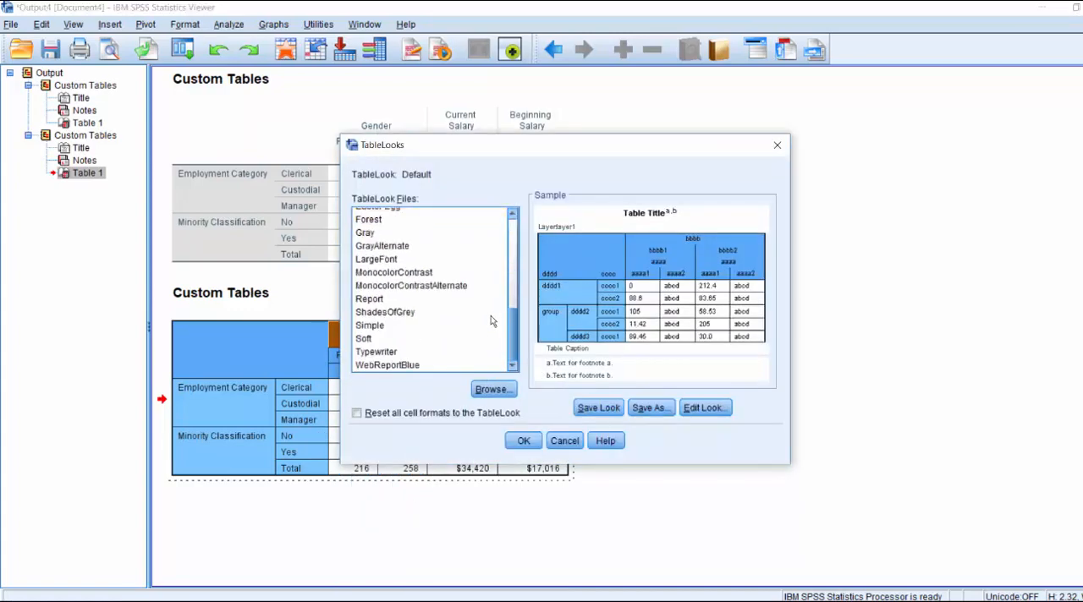
left_click(378, 313)
key("Up")
key("Up")
key("Up")
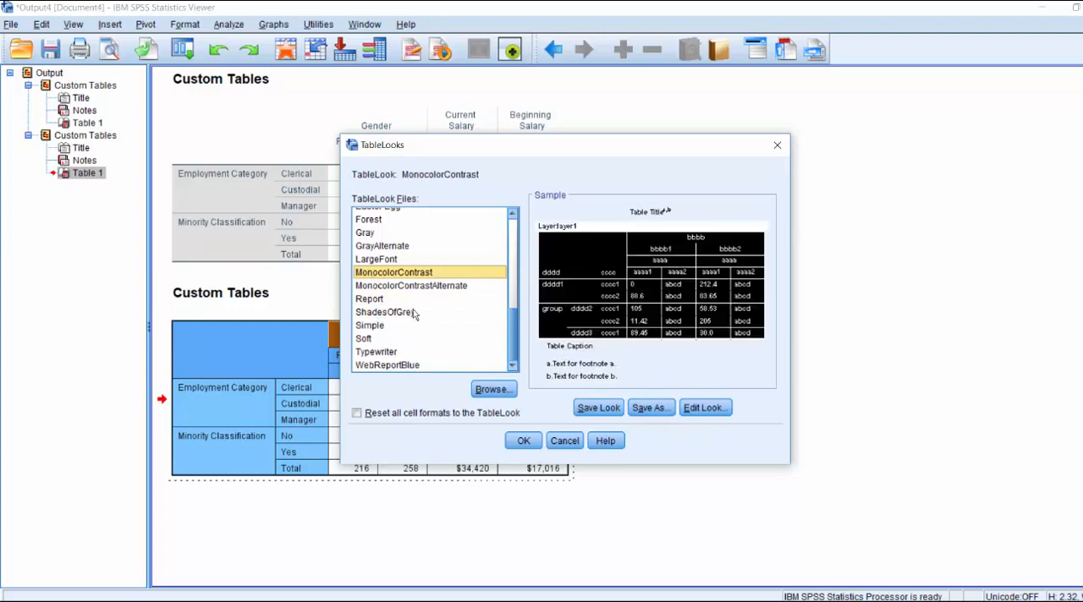
left_click(519, 441)
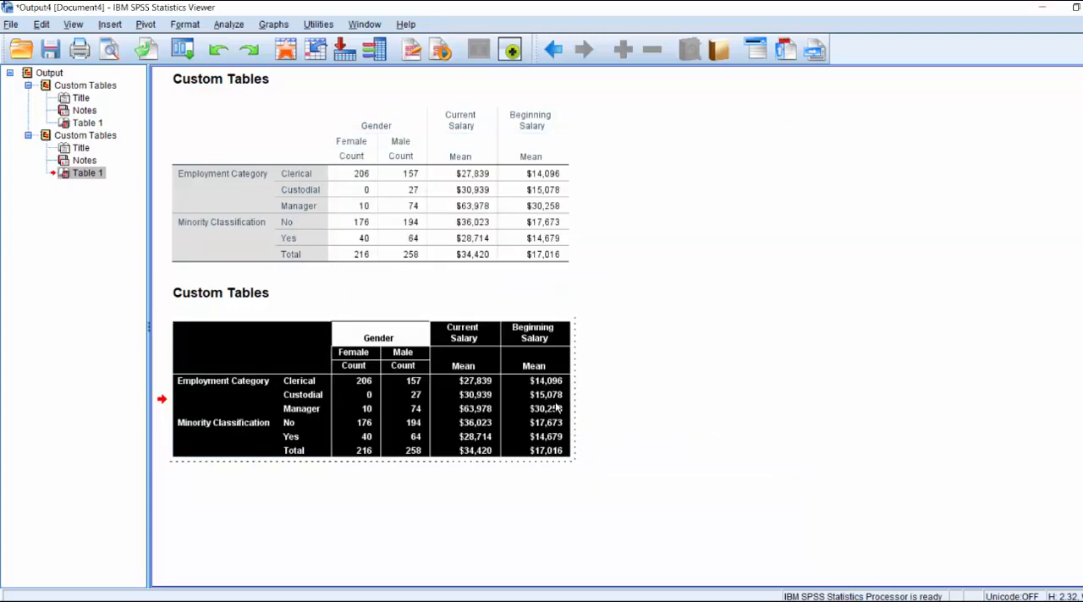
Apply the <Classic Default> TableLook to the second custom table.
right_click(470, 382)
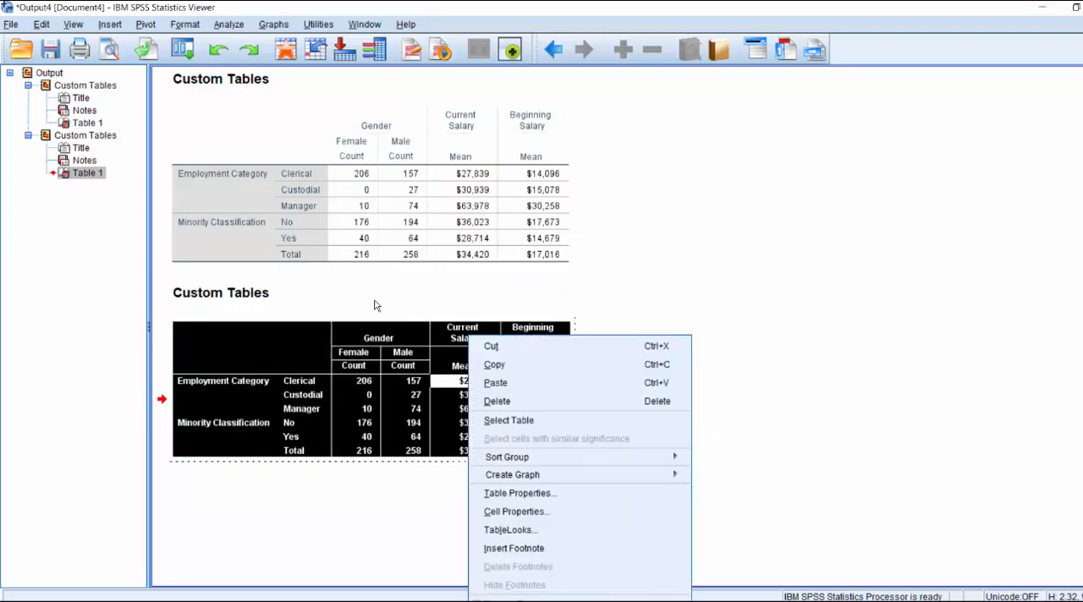
left_click(533, 529)
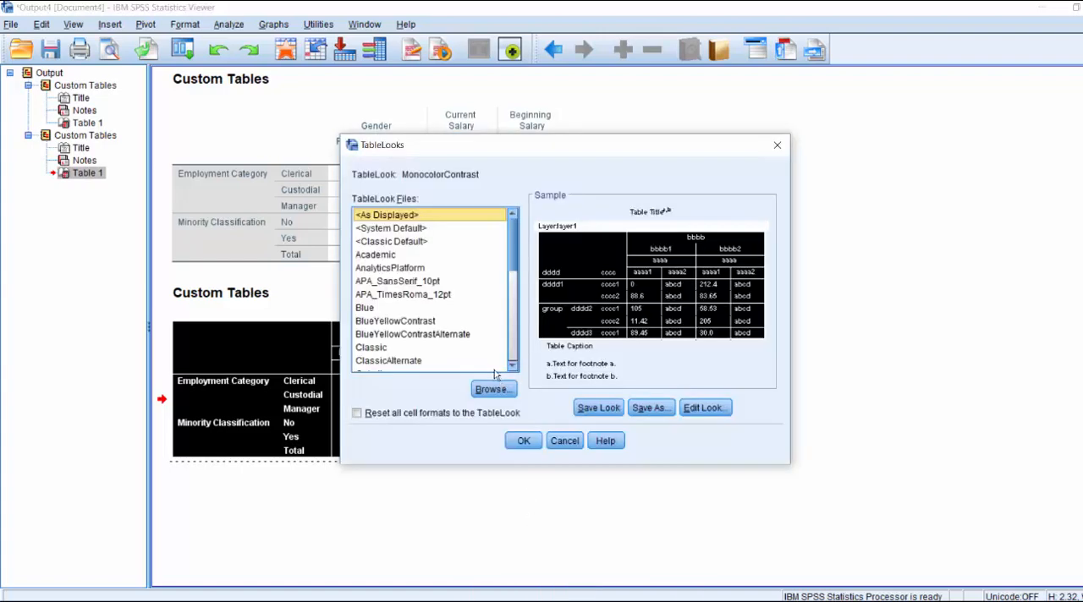
left_click(405, 241)
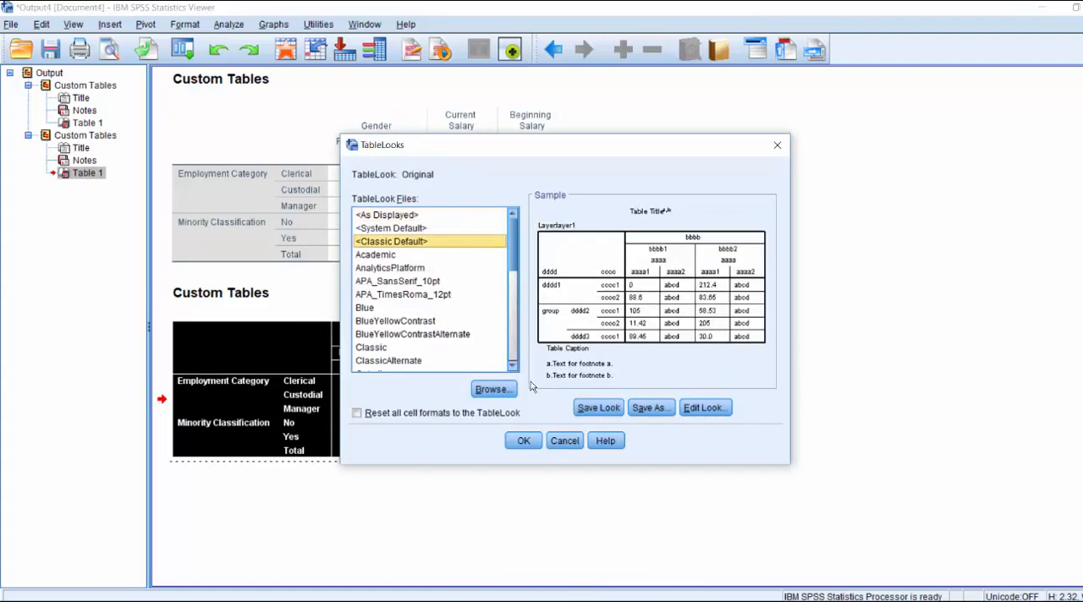
left_click(524, 441)
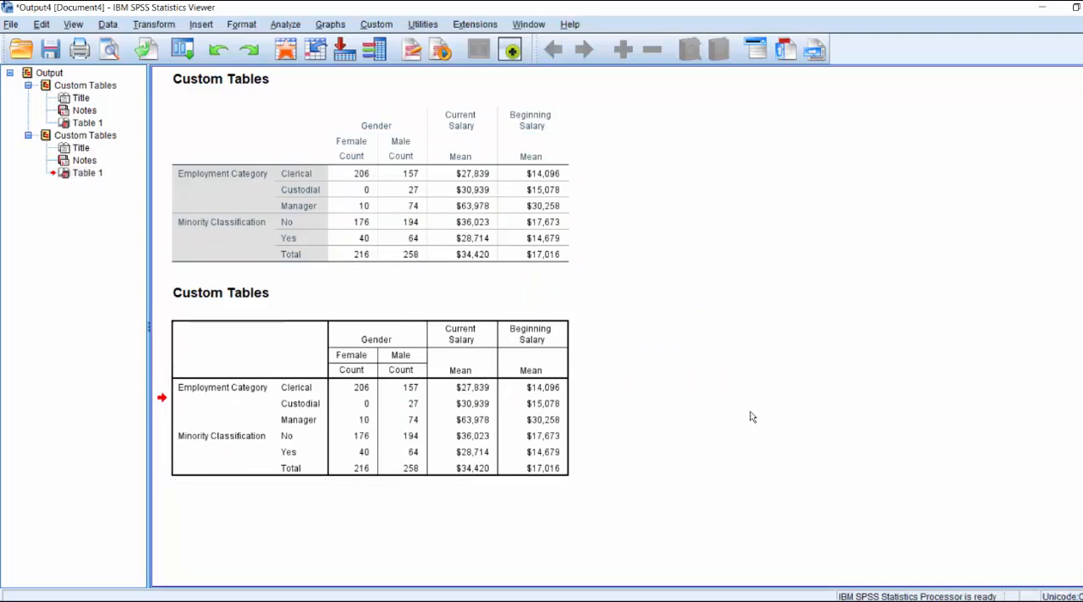
In the second custom table's properties, format the Data area text in Arial with a dark red colour.
left_click(287, 351)
right_click(394, 357)
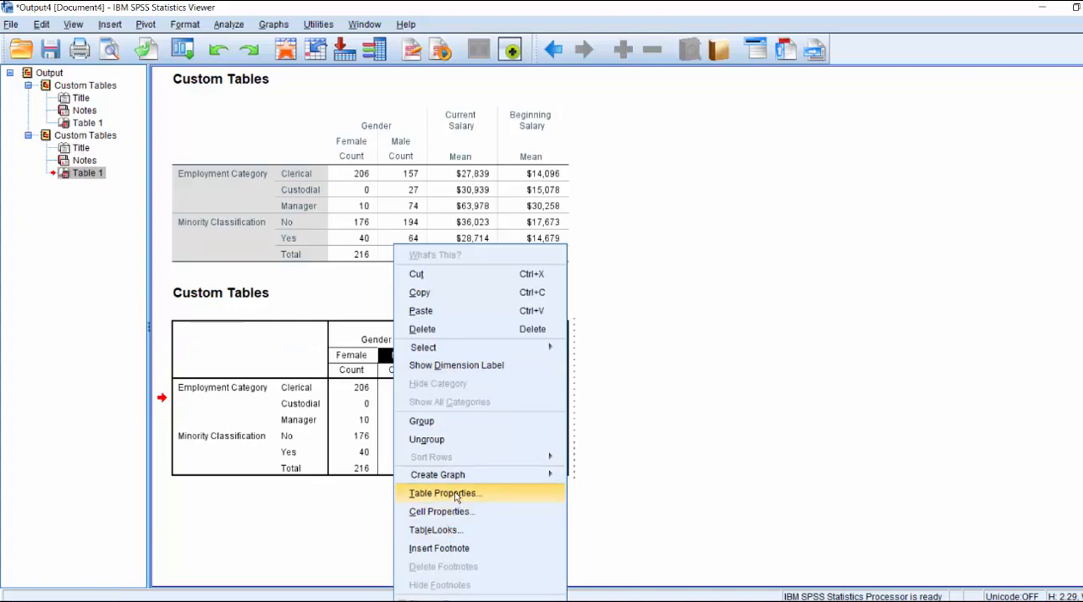
key("Return")
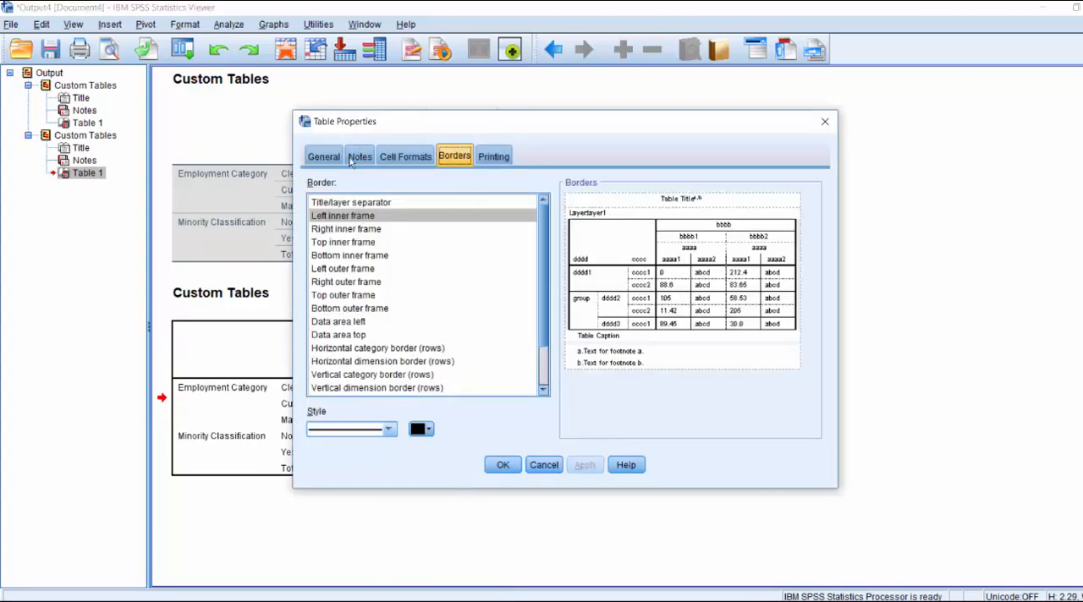
left_click(315, 162)
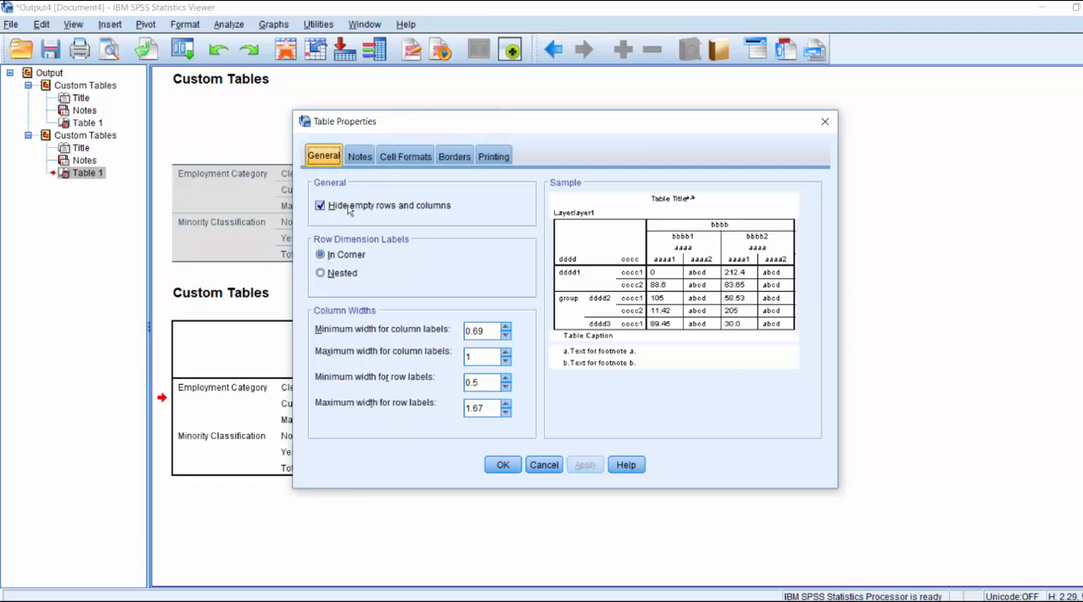
left_click(361, 159)
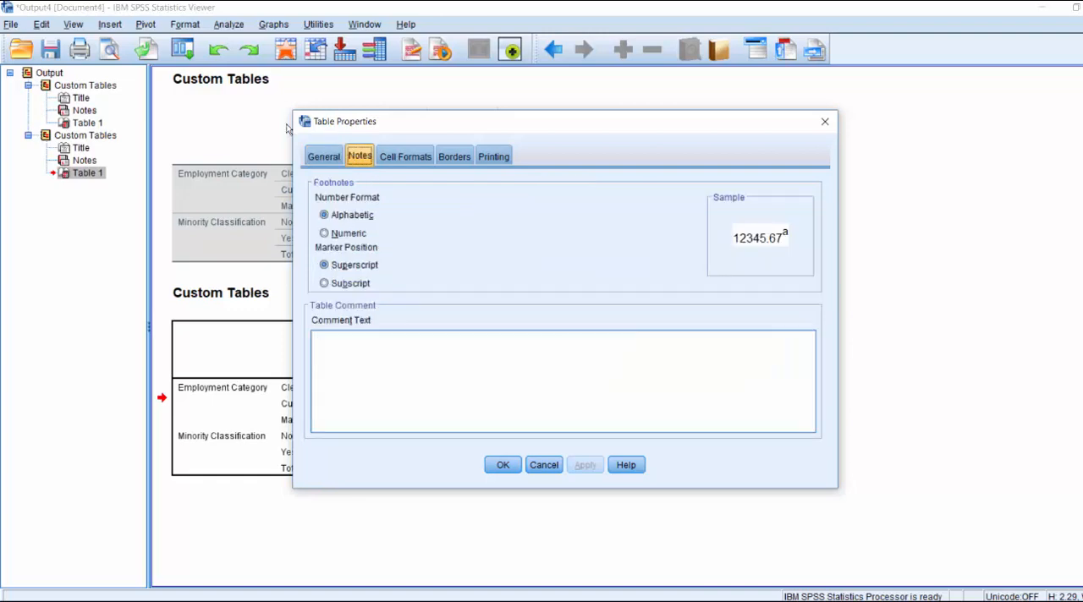
left_click(405, 157)
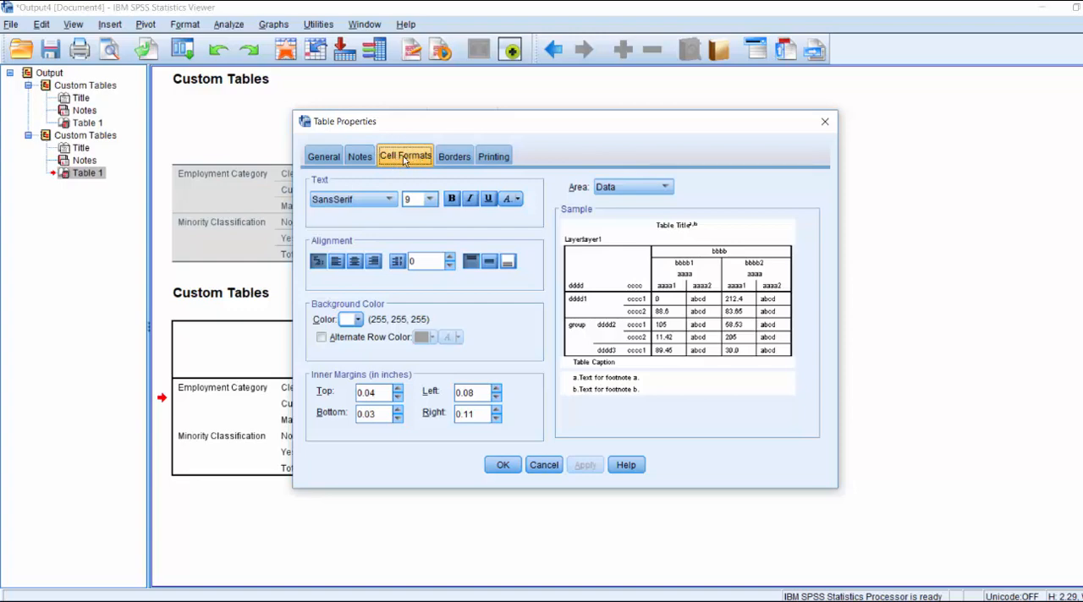
left_click(362, 203)
left_click_drag(392, 284, 392, 224)
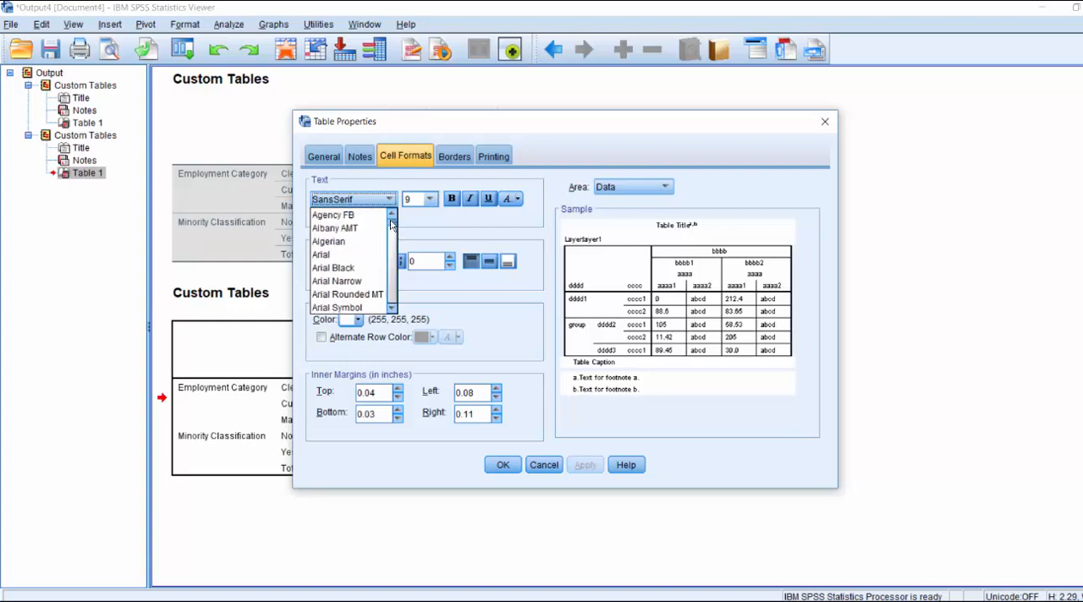
left_click(334, 229)
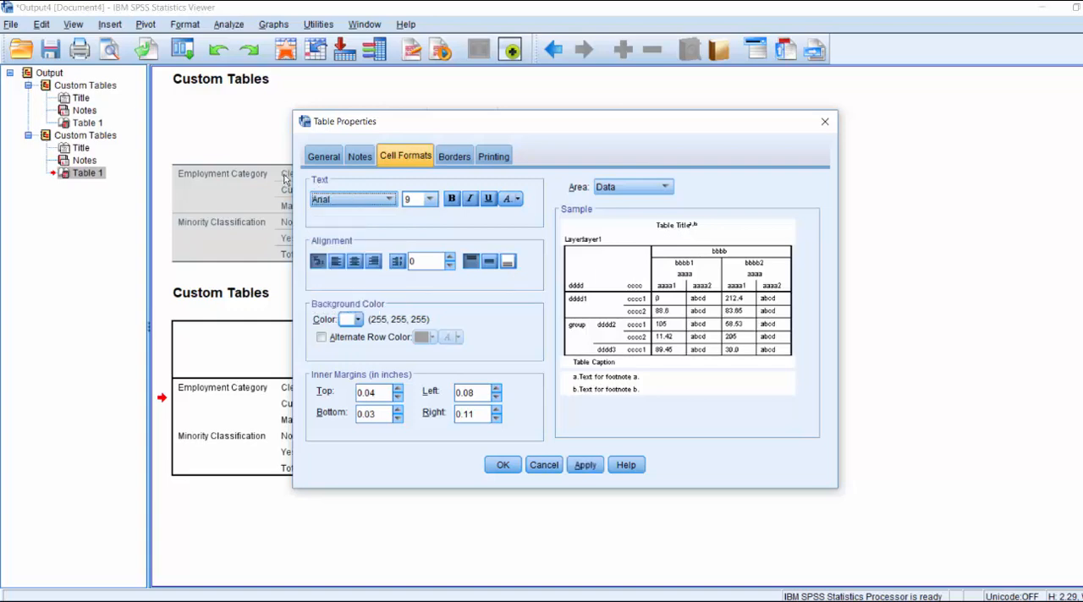
left_click(518, 199)
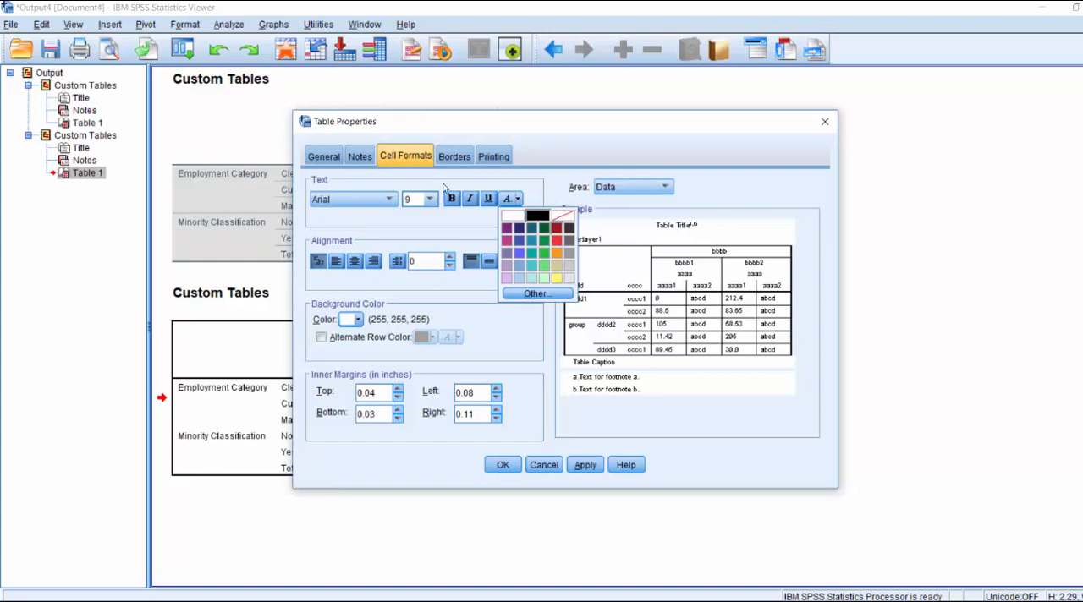
left_click(556, 228)
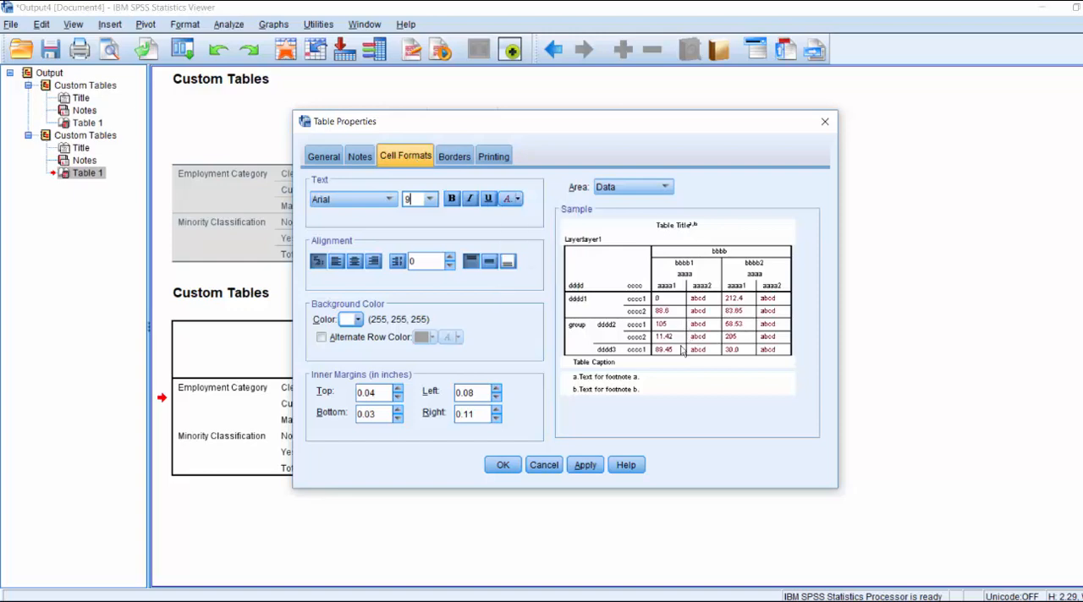
In the cell formats, select the Column Labels area and set its background to dark grey (102, 102, 102).
left_click(641, 188)
left_click(638, 203)
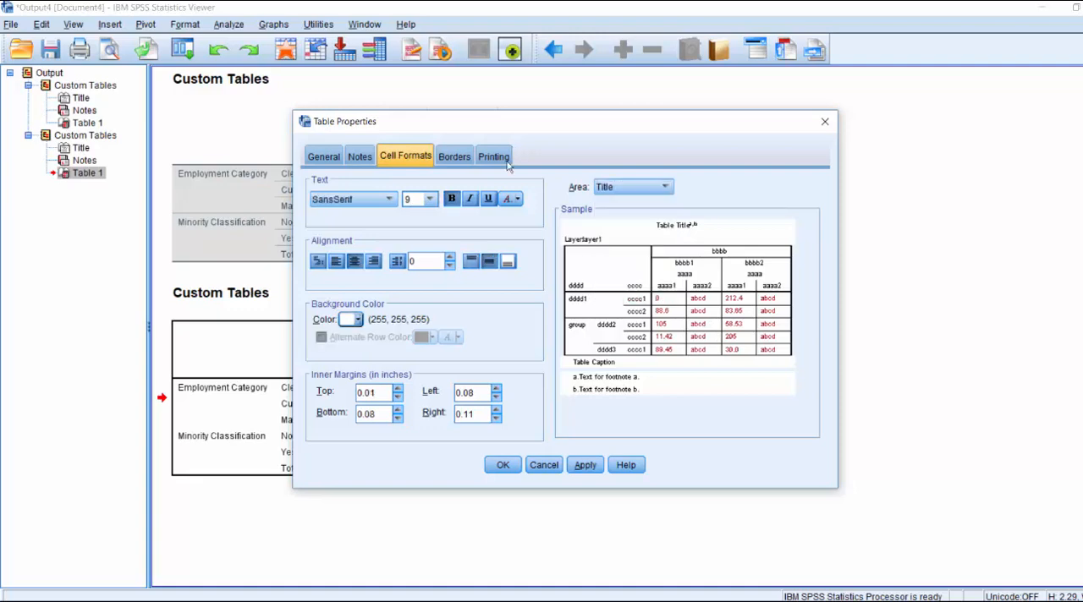
left_click(641, 187)
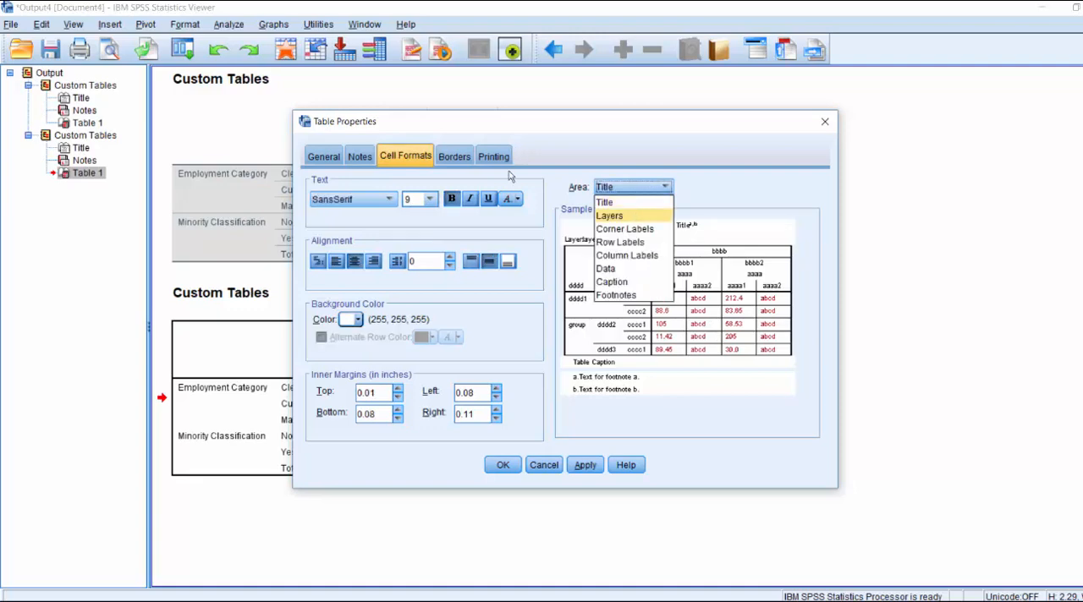
left_click(622, 215)
left_click(630, 186)
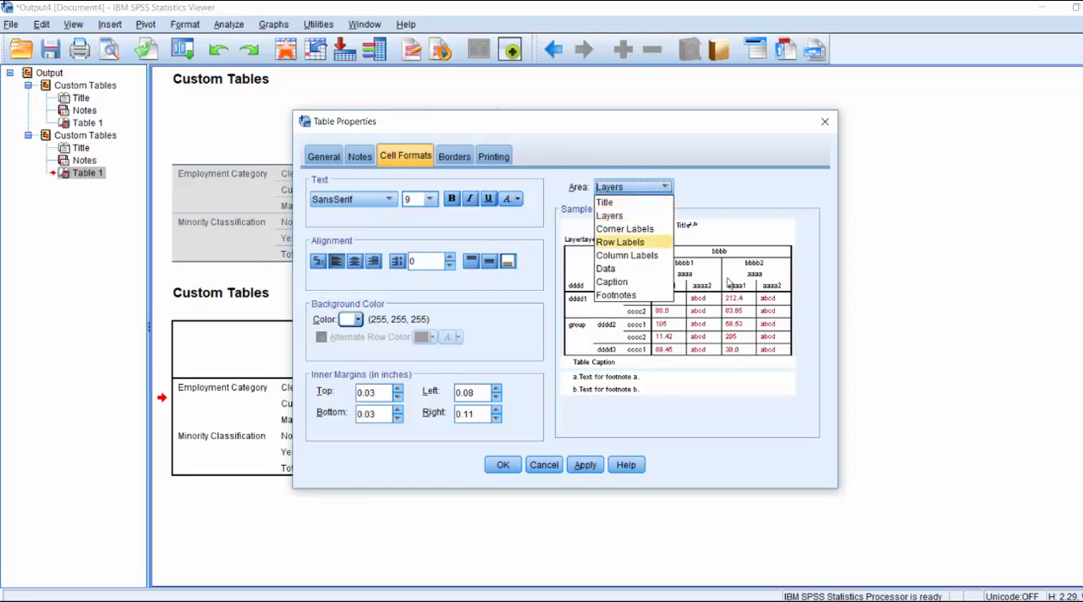
left_click(626, 255)
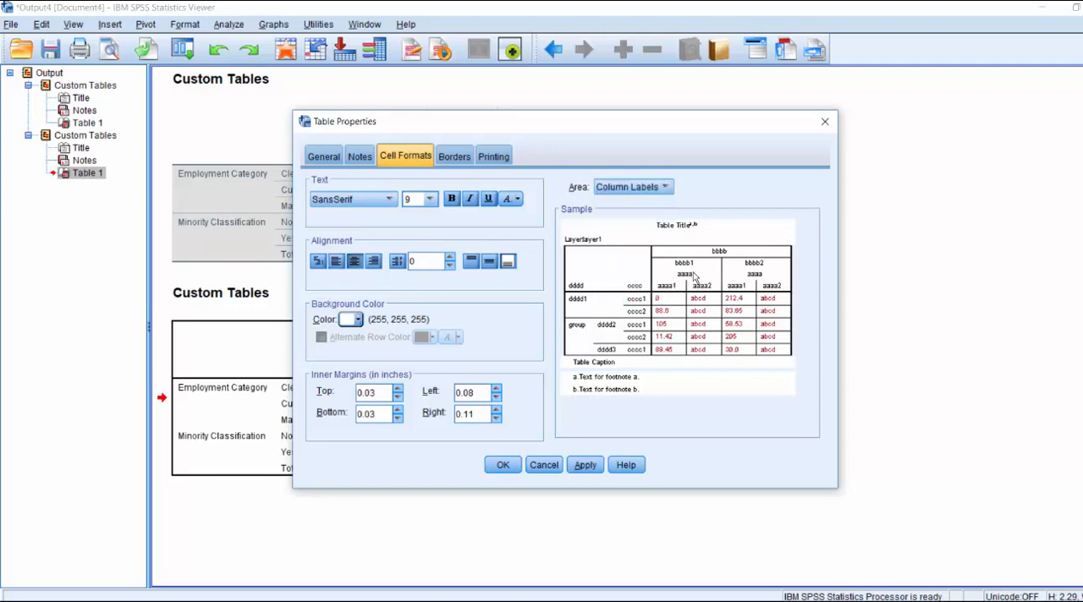
left_click(602, 337)
left_click(699, 275)
left_click(360, 323)
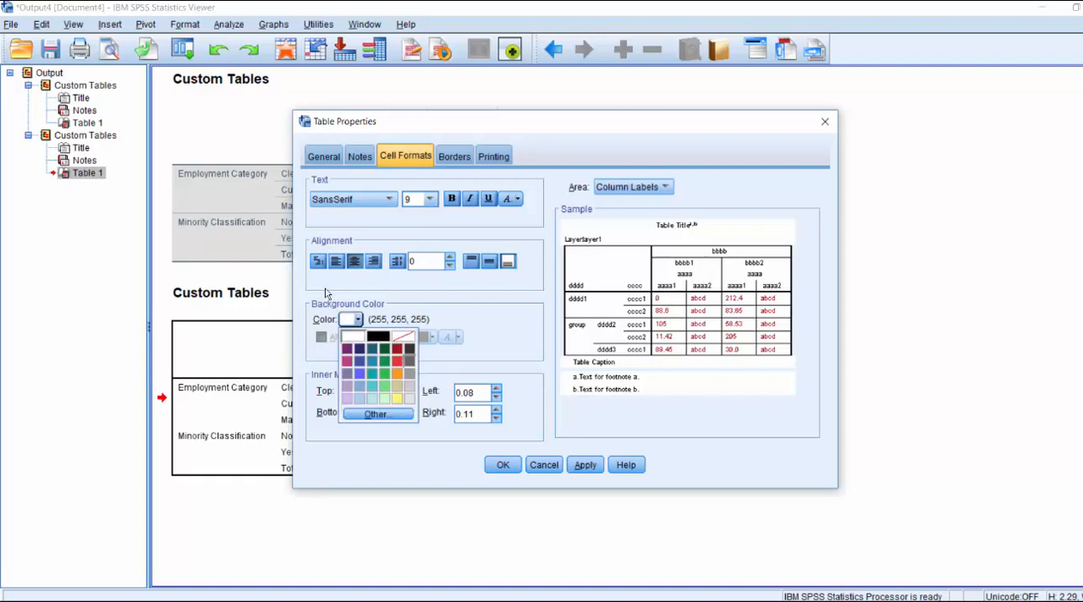
left_click(409, 361)
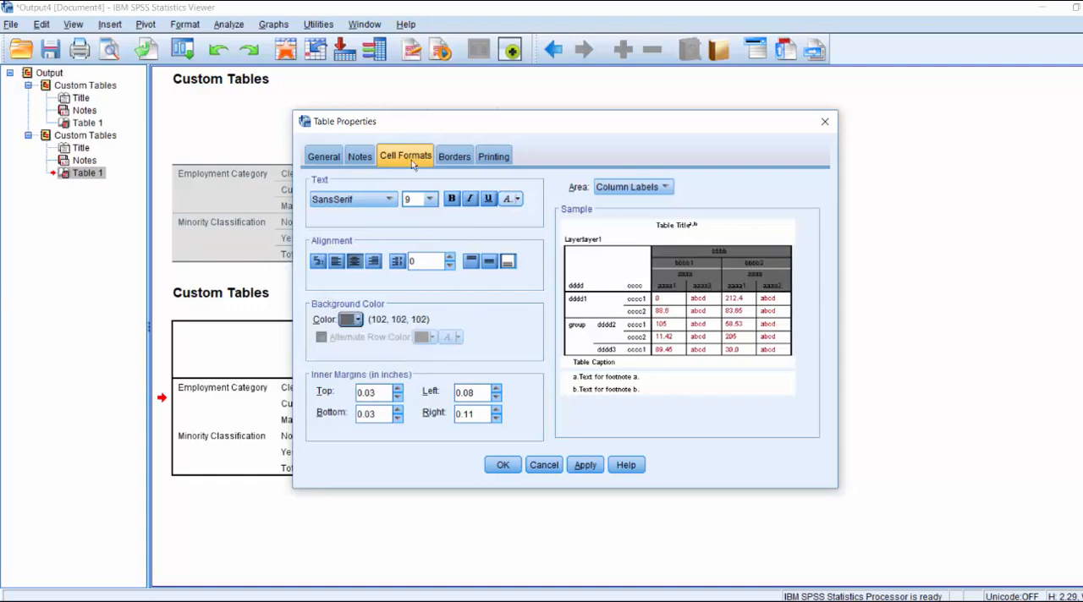
Format the Column Labels text in white Arial.
left_click(517, 199)
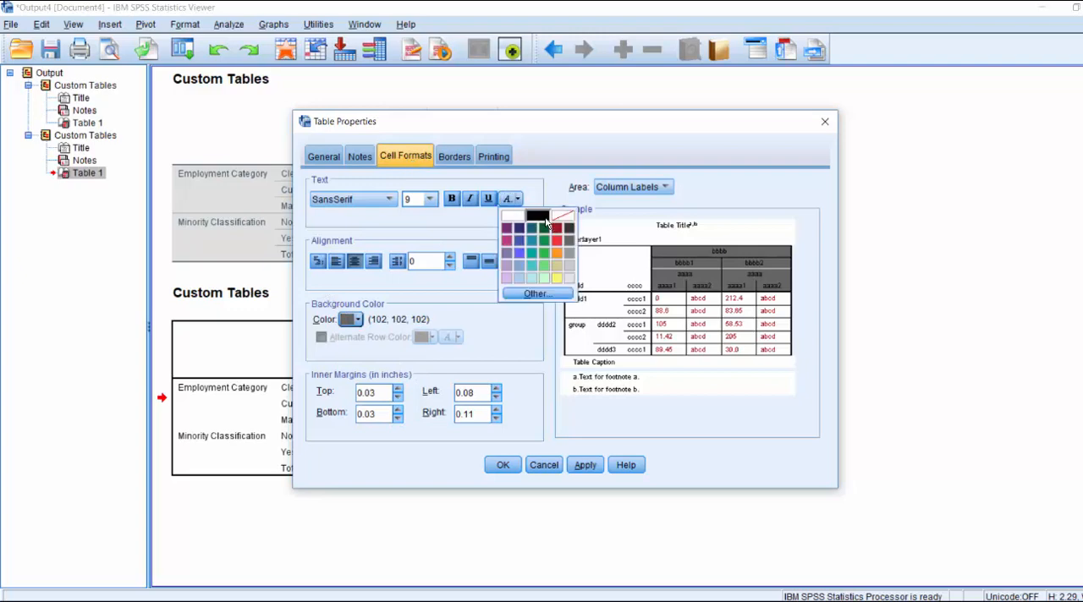
left_click(516, 220)
left_click(388, 199)
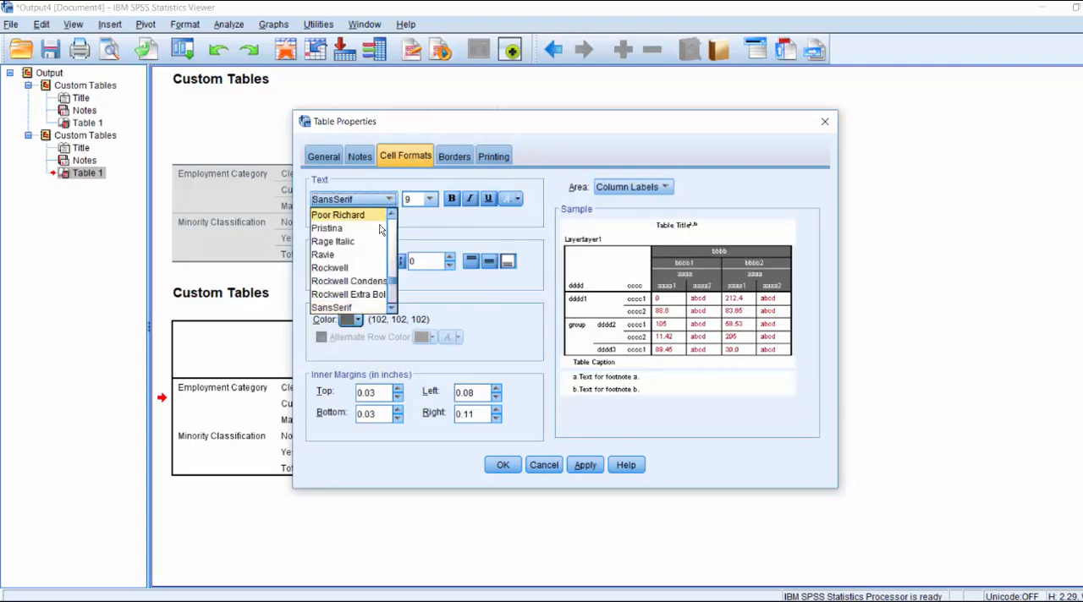
left_click(391, 227)
left_click(391, 225)
left_click(391, 225)
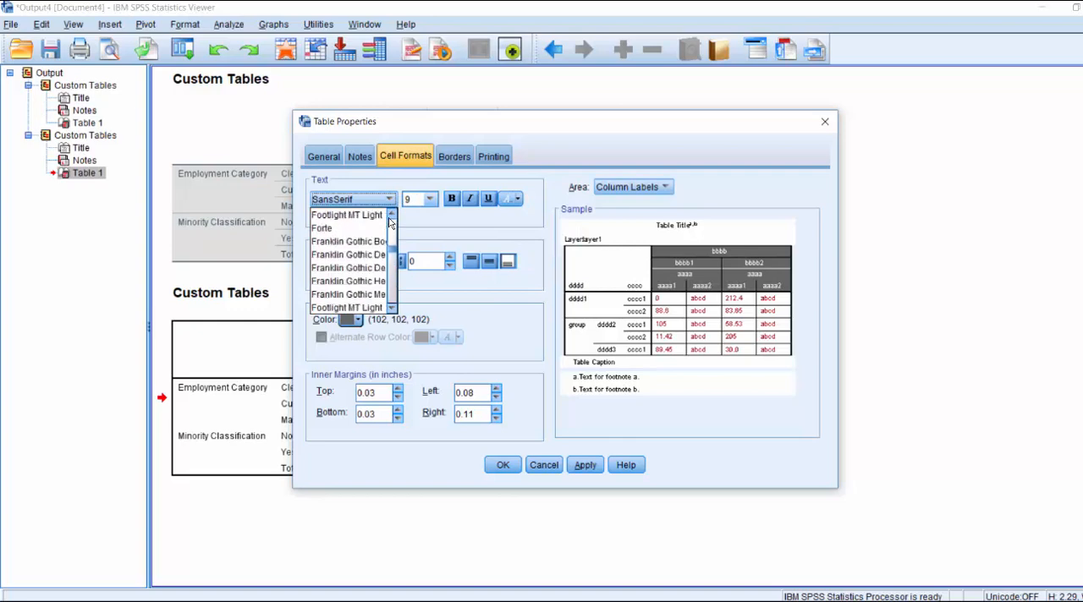
left_click(391, 225)
left_click(390, 225)
left_click(338, 255)
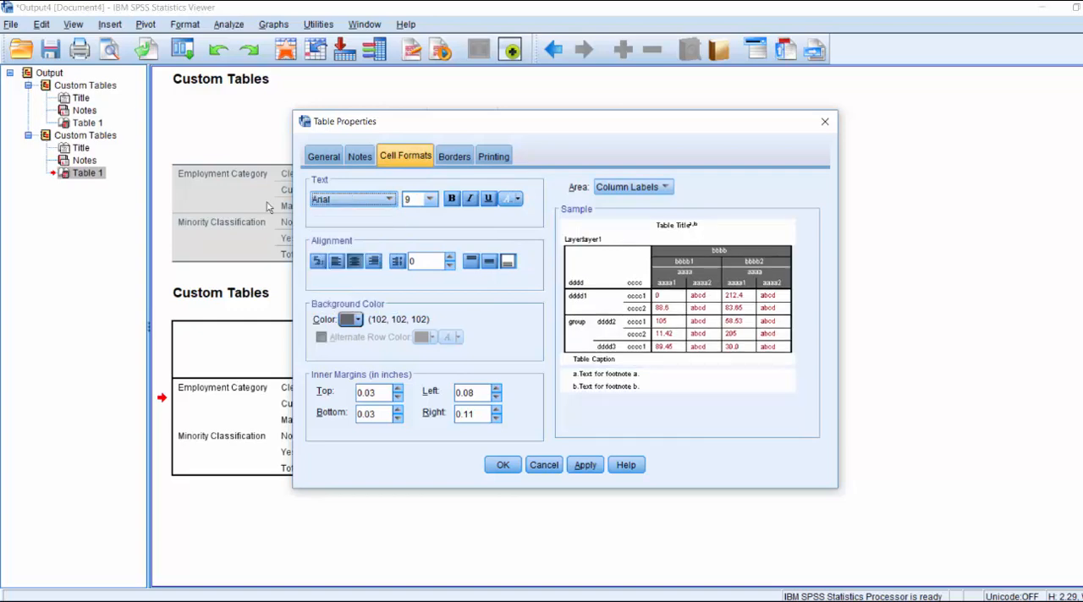
Select the Row Labels area and set its background to dark grey (102, 102, 102).
left_click(594, 315)
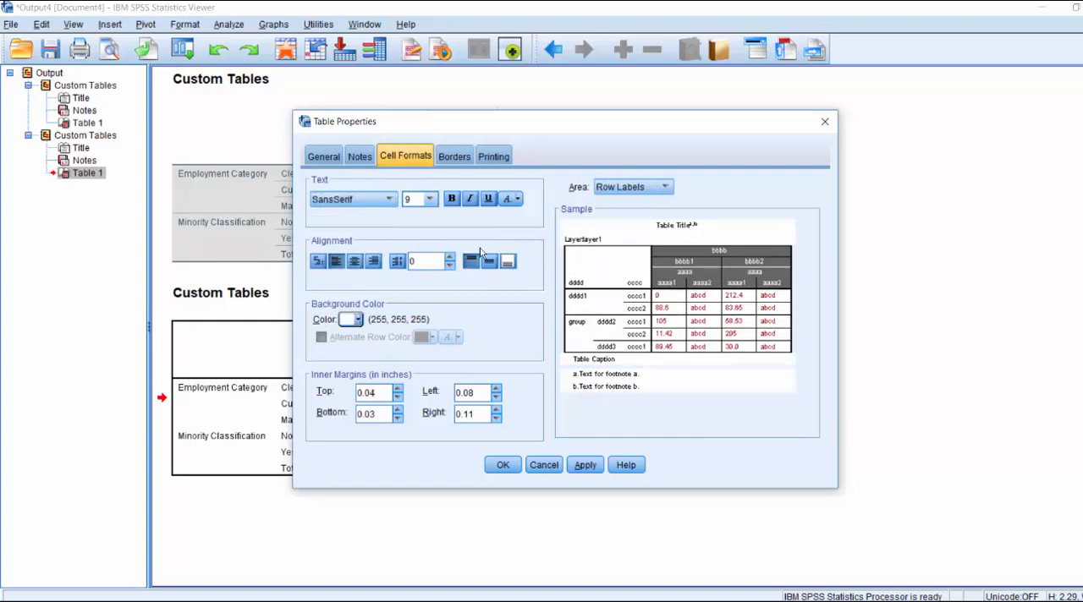
left_click(357, 321)
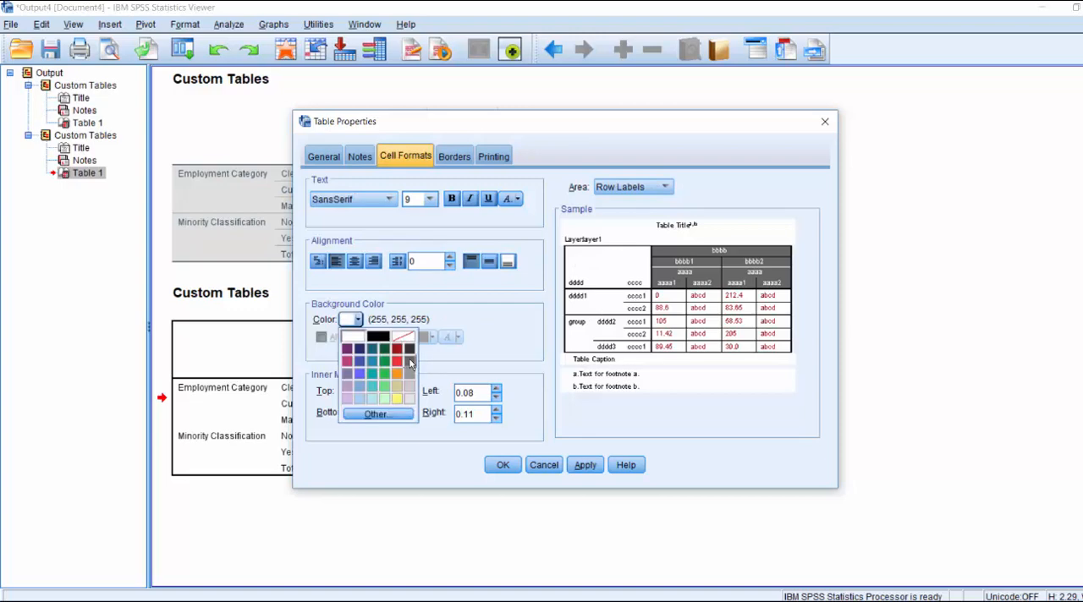
left_click(411, 362)
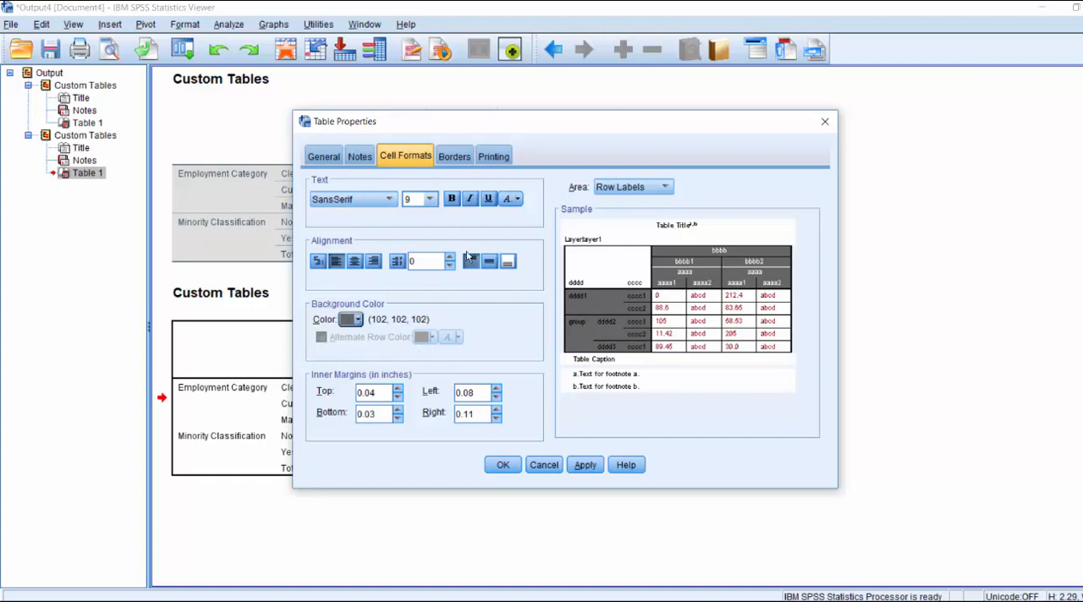
Format the Row Labels text in white Arial.
left_click(517, 200)
left_click(518, 216)
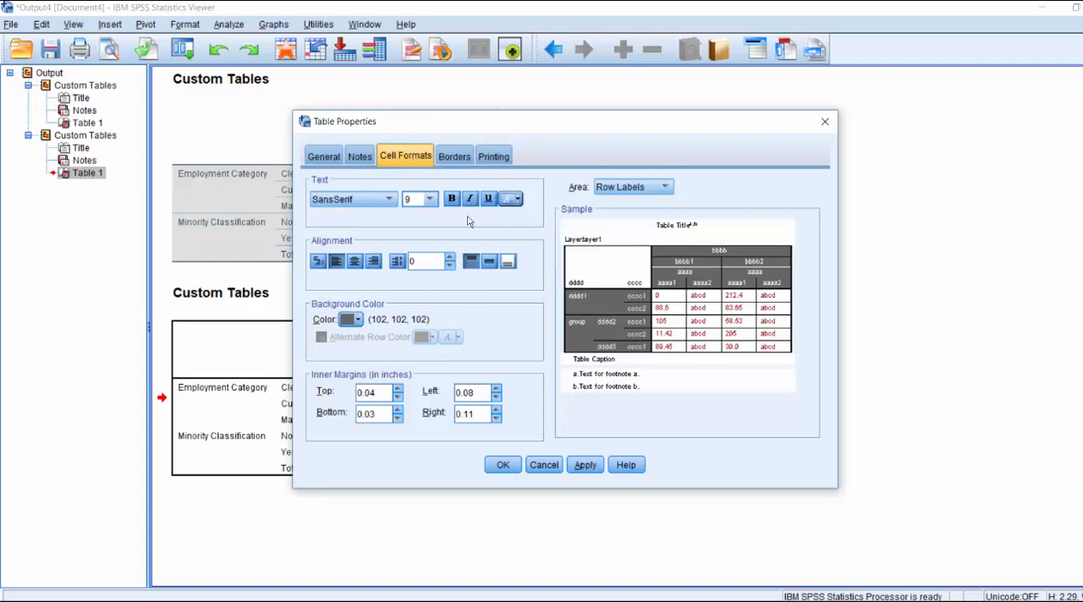
left_click(393, 201)
left_click_drag(392, 284, 391, 218)
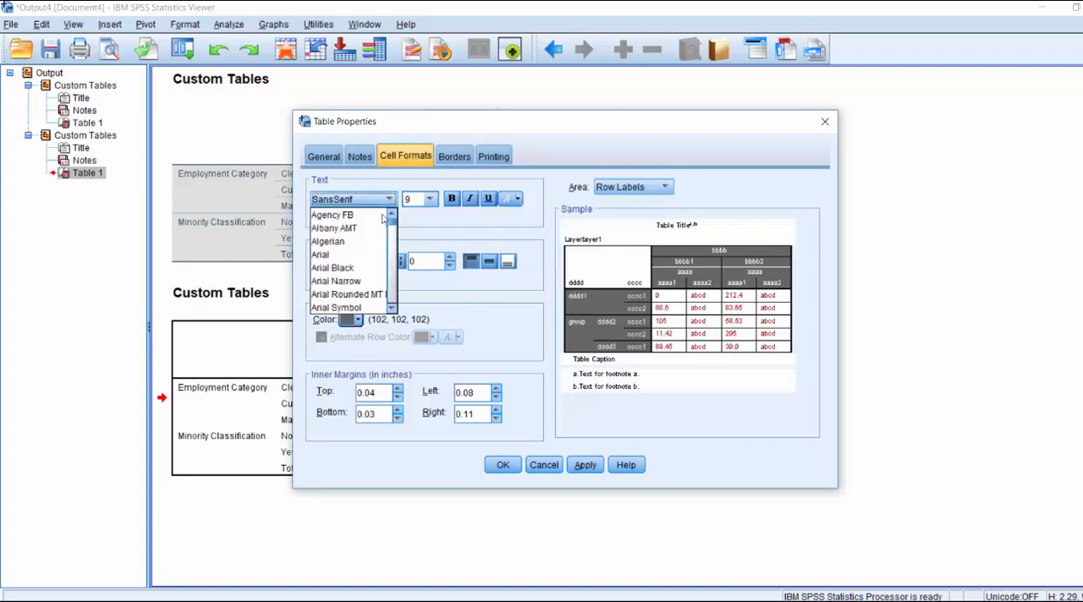
left_click(349, 253)
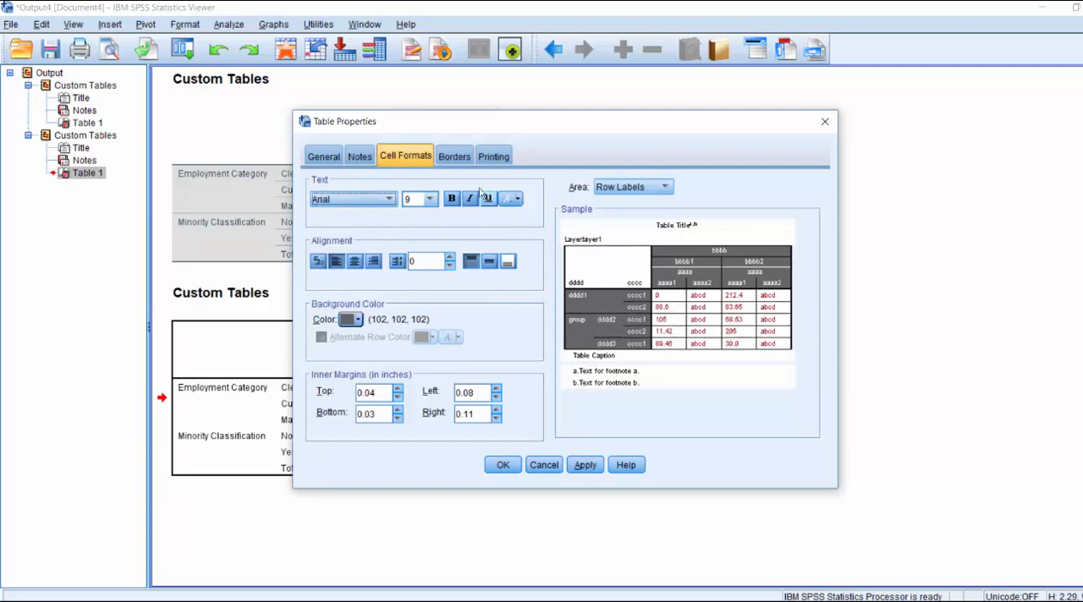
Examine the table's border settings by going through the inner frame, outer frame and data area entries.
left_click(459, 155)
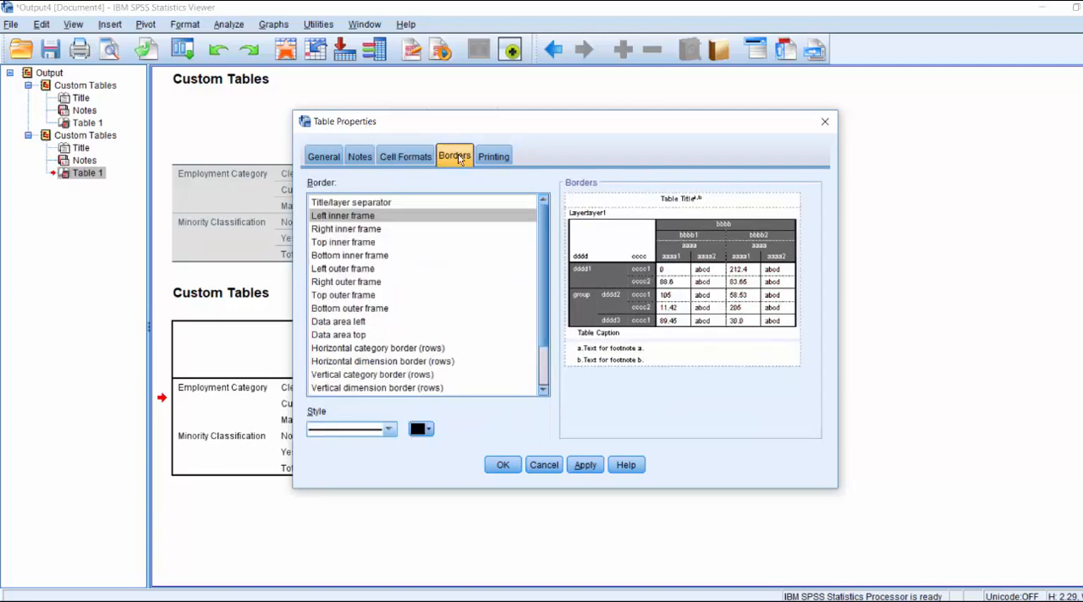
left_click(358, 220)
left_click(356, 243)
left_click(350, 281)
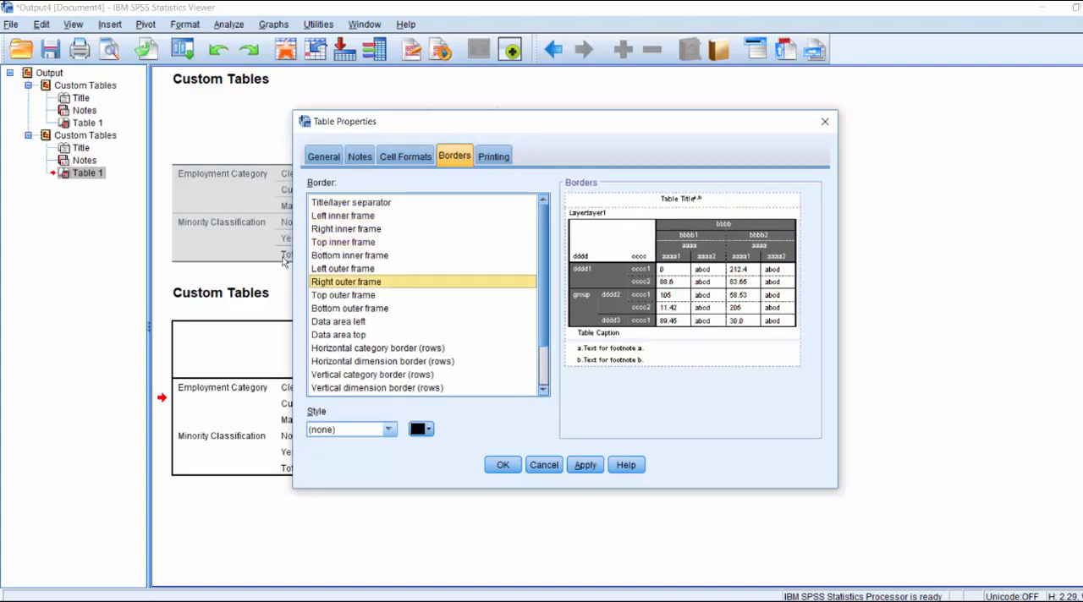
key("Down")
key("Down")
key("Down")
key("Down")
key("Down")
key("Down")
key("Down")
key("Down")
key("Up")
key("Up")
Select all the table's borders, set them to a solid dark red line and apply the changes to the table.
key("Up")
key("Up")
key("Up")
key("Up")
key("Up")
key("Up")
key("Up")
key("Up")
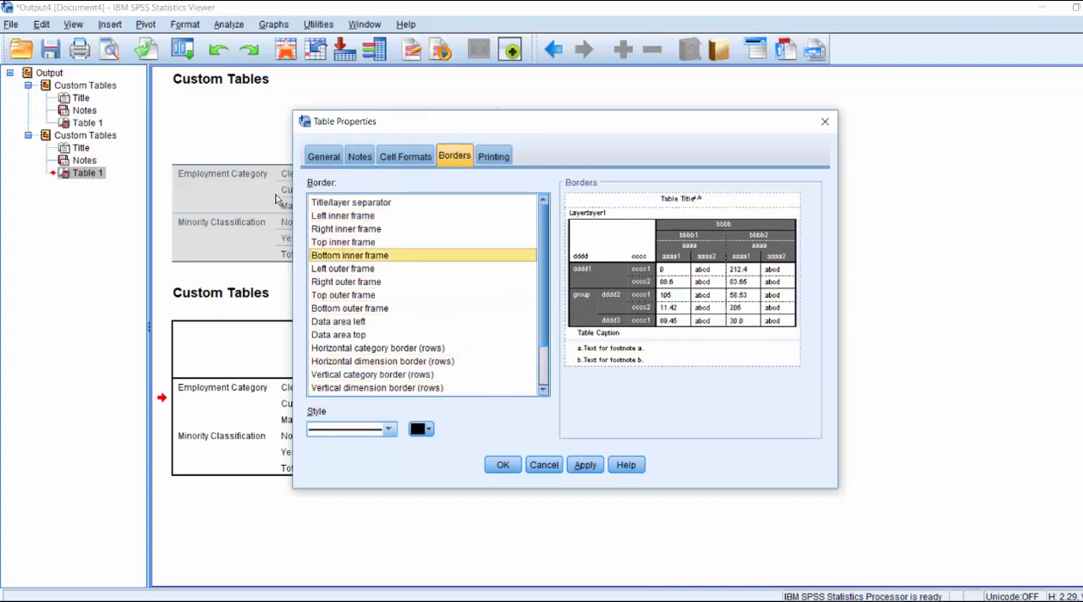
key("Up")
key("Up")
key("Up")
key("Up")
scroll(547, 247, "down", 1)
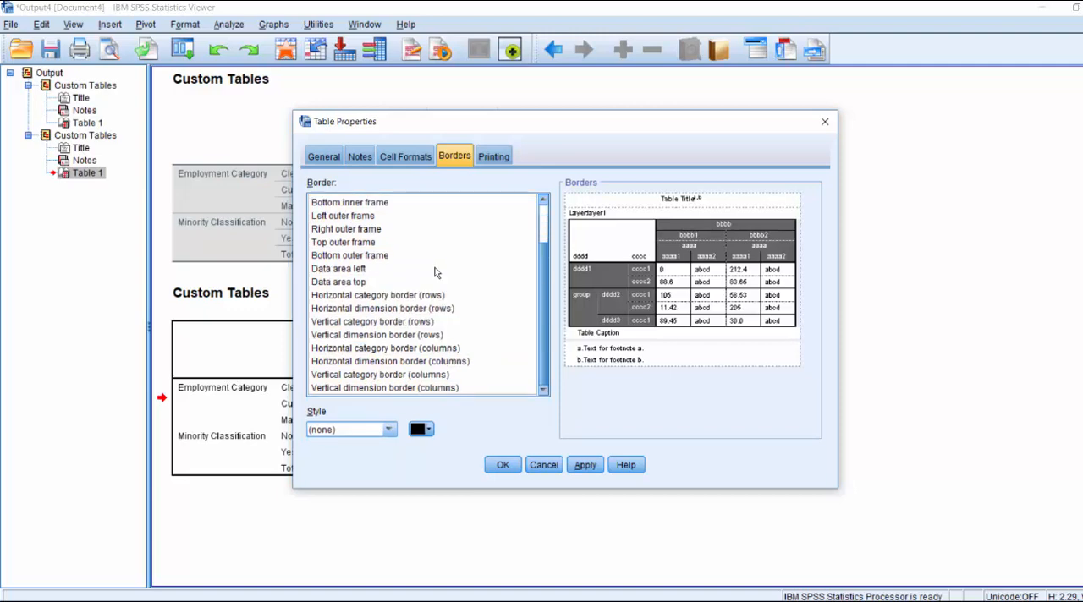
left_click(366, 387, "shift")
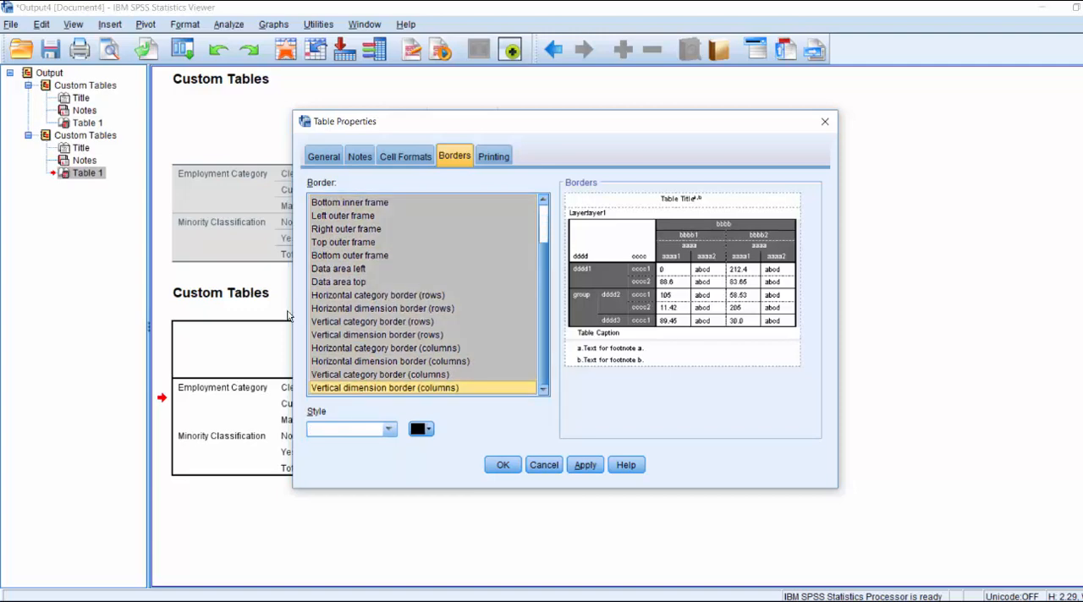
left_click(388, 429)
left_click(354, 460)
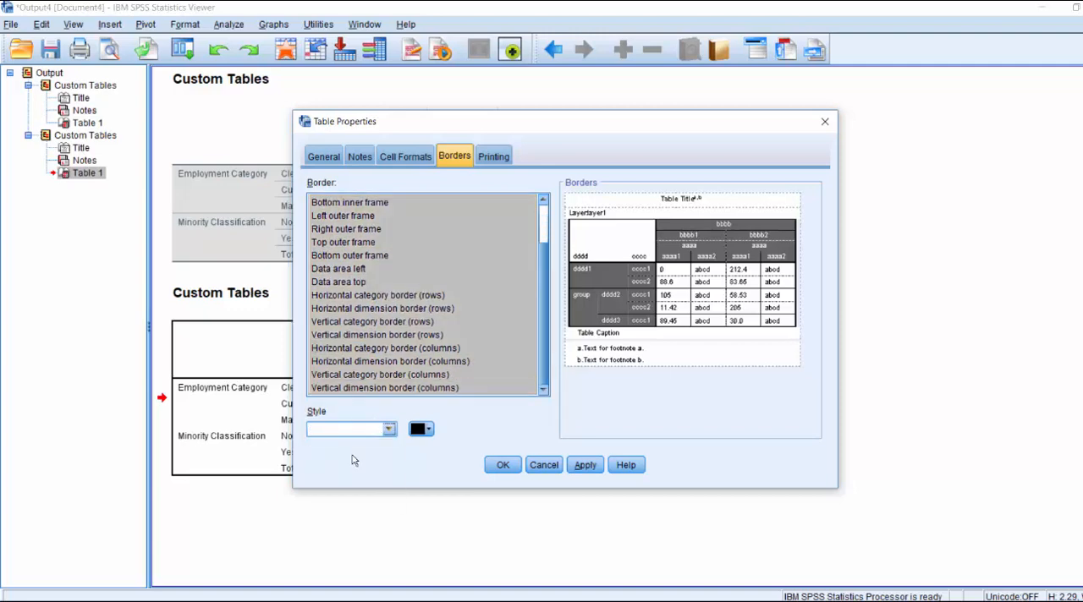
left_click(427, 429)
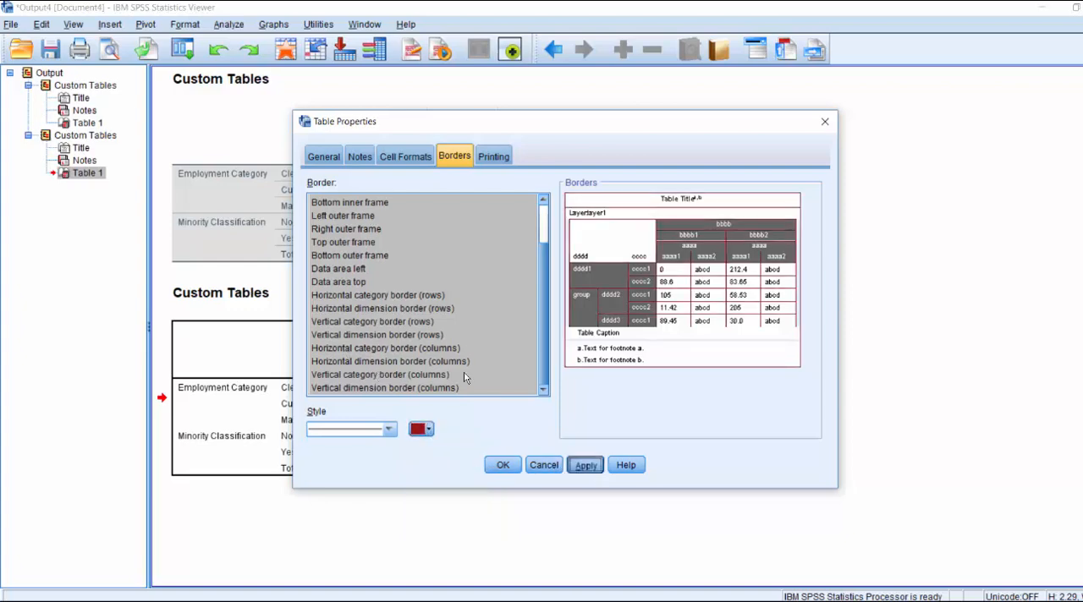
left_click(584, 466)
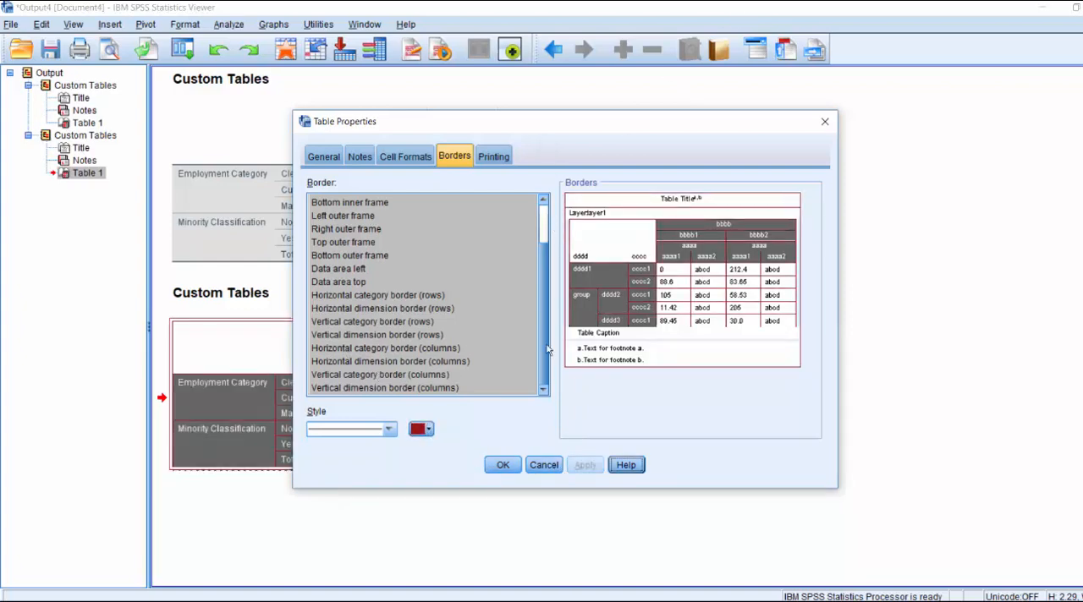
Set the Corner Labels background to dark grey (102, 102, 102), apply it and close the table properties.
left_click(405, 157)
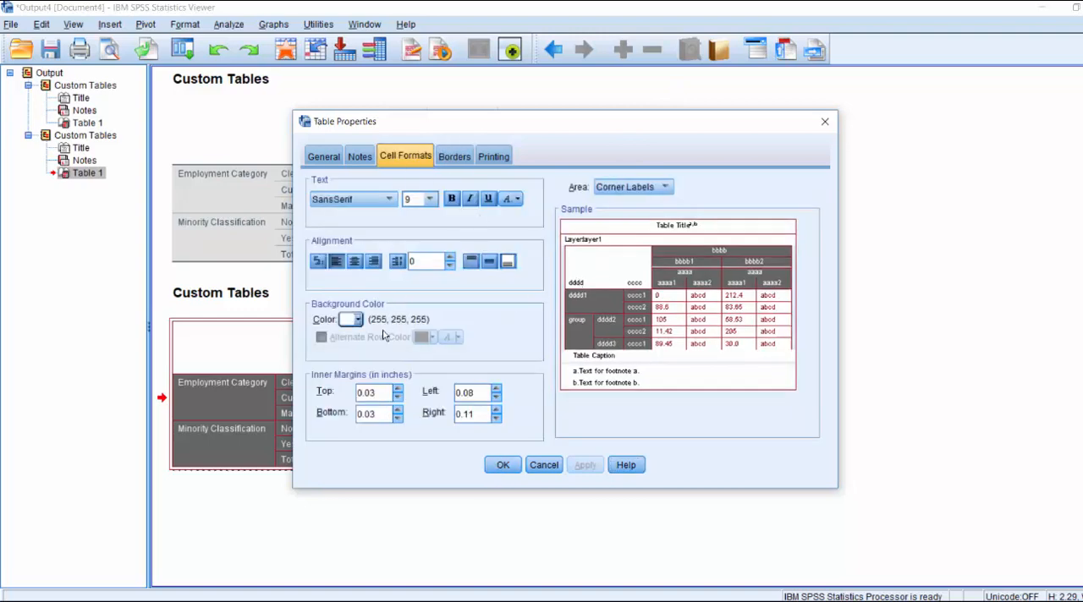
left_click(348, 319)
left_click(358, 320)
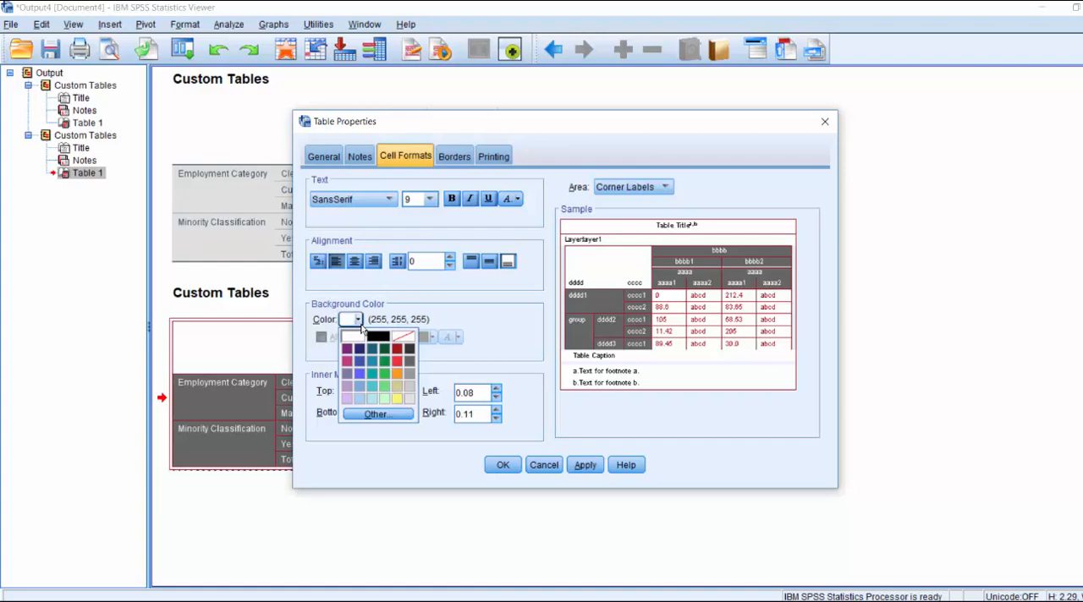
left_click(411, 363)
left_click(585, 465)
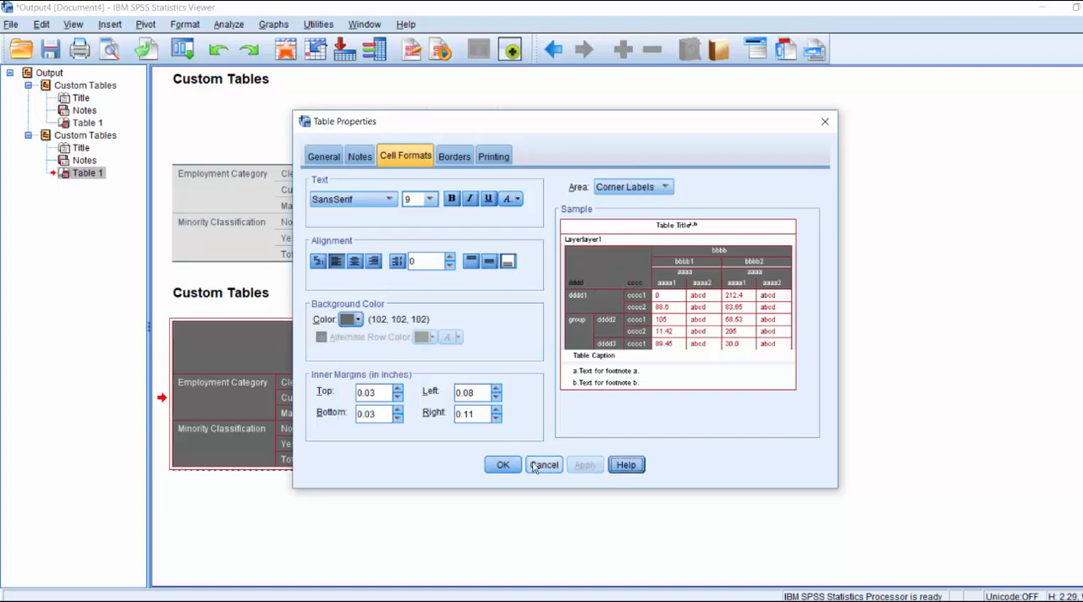
left_click(502, 465)
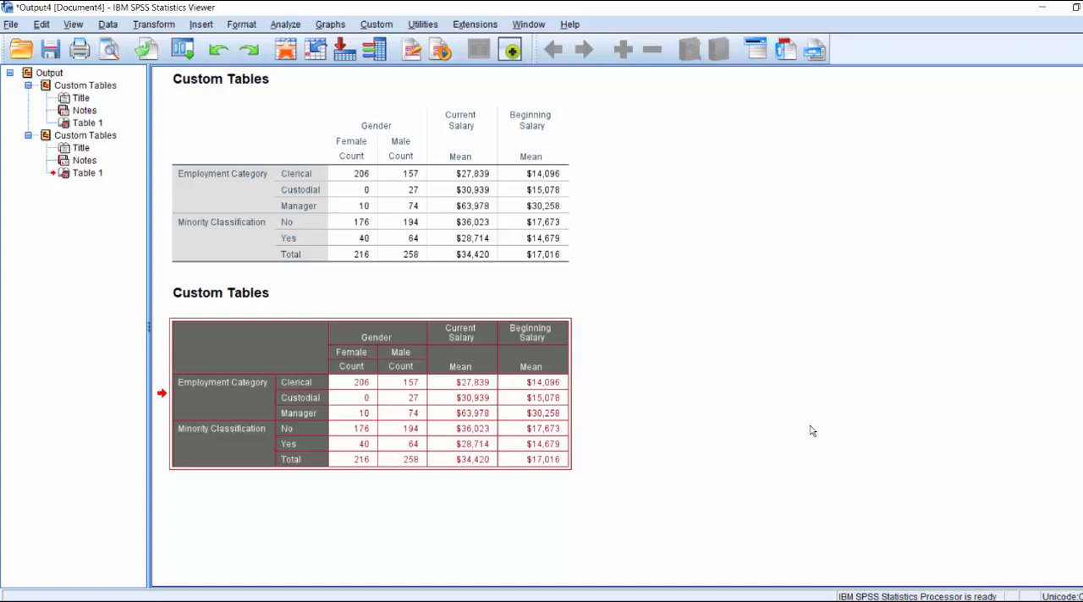
Save the grey and red table's formatting as a TableLook file named example_grey_red in the temp folder on drive D.
double_click(387, 405)
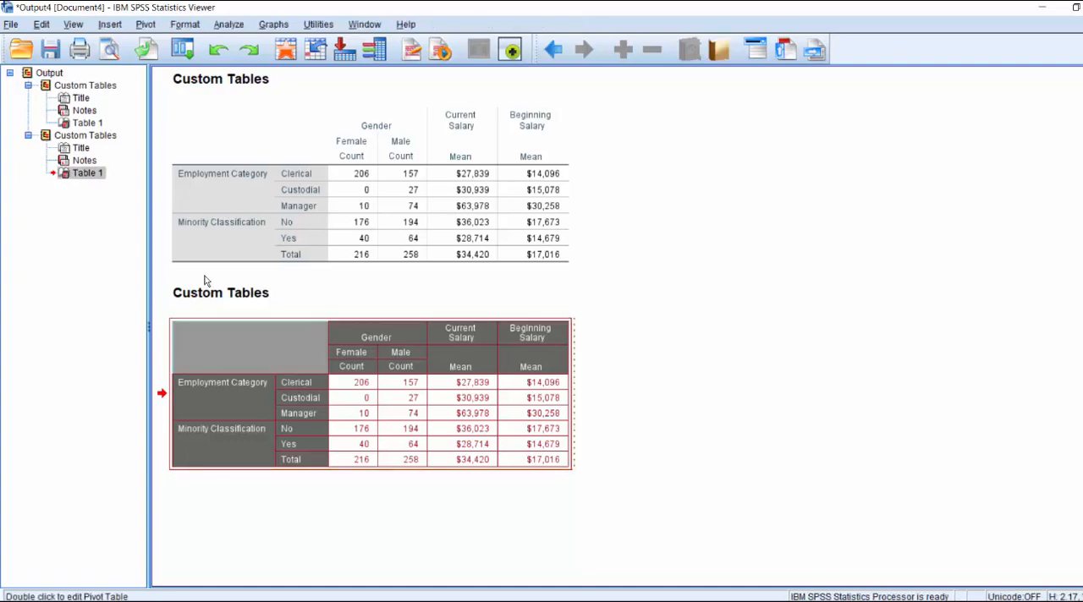
right_click(255, 335)
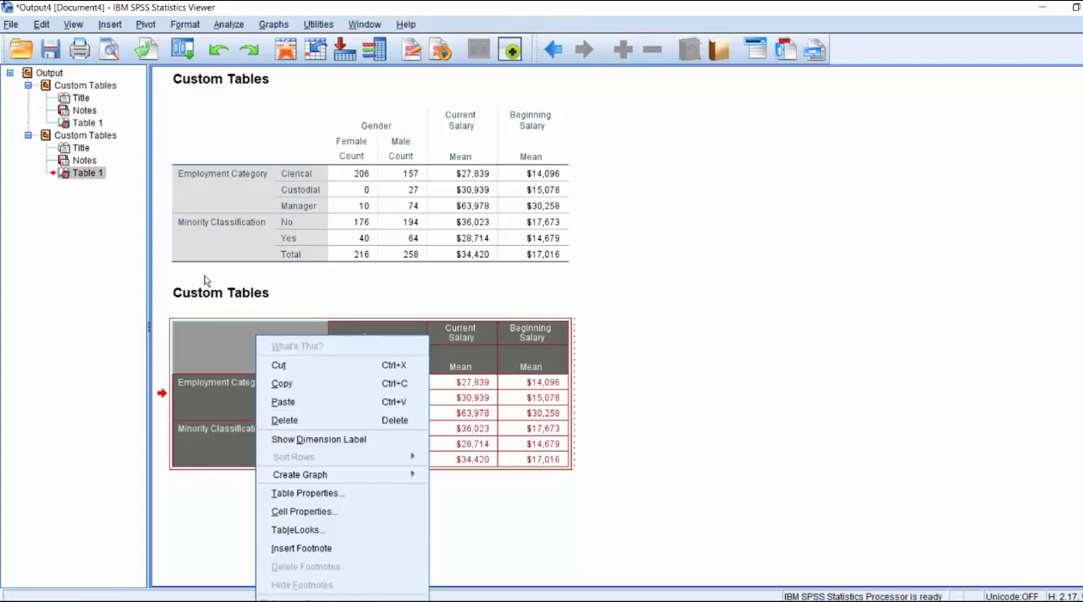
left_click(298, 529)
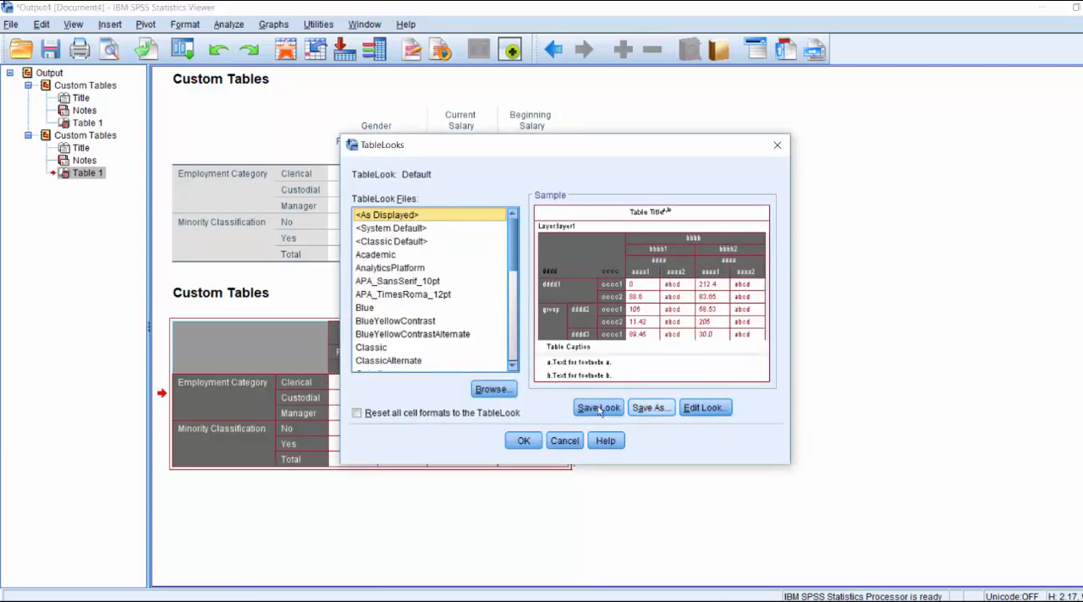
left_click(647, 408)
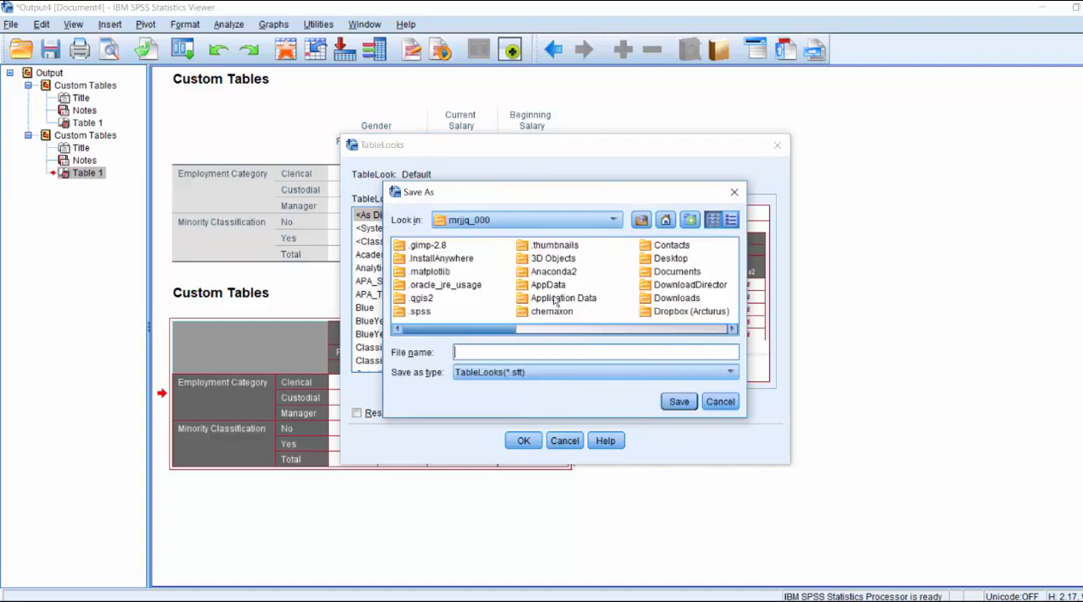
left_click(549, 221)
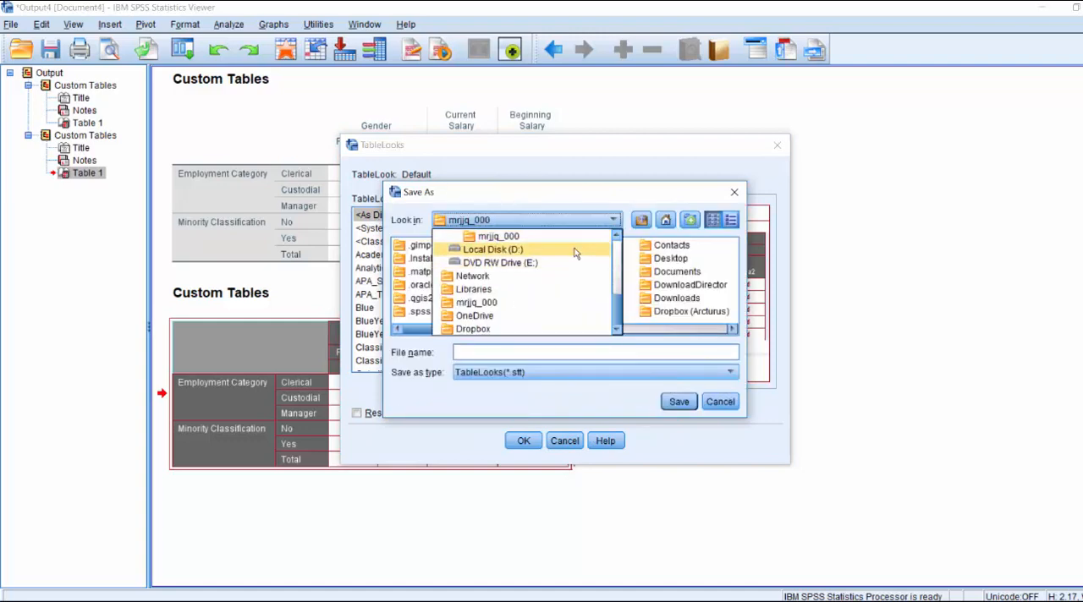
left_click(575, 250)
left_click_drag(478, 330, 663, 323)
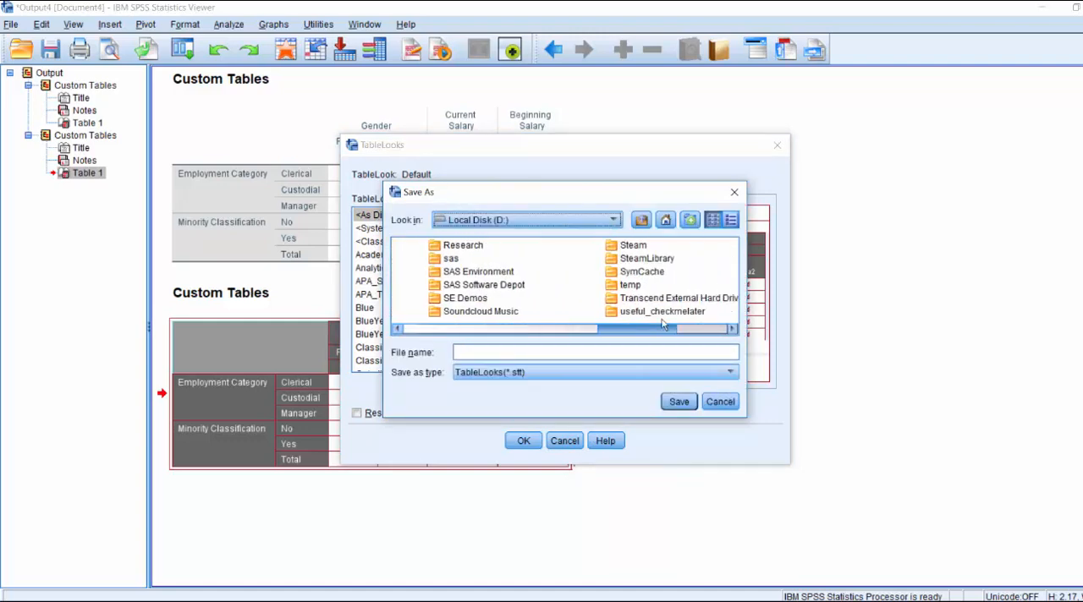
double_click(630, 284)
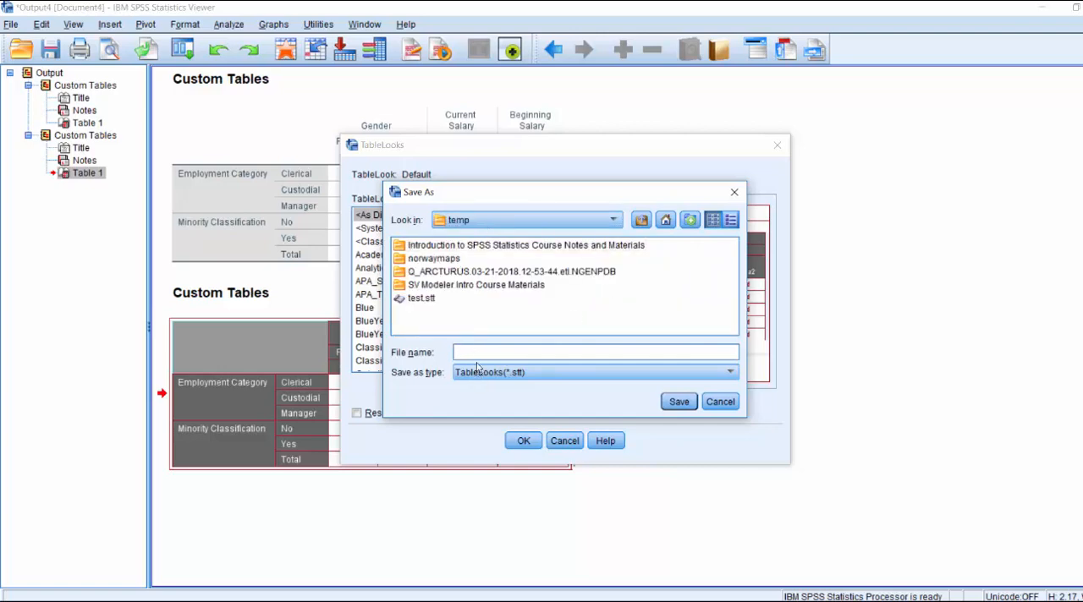
type("example_grey_red")
left_click(680, 402)
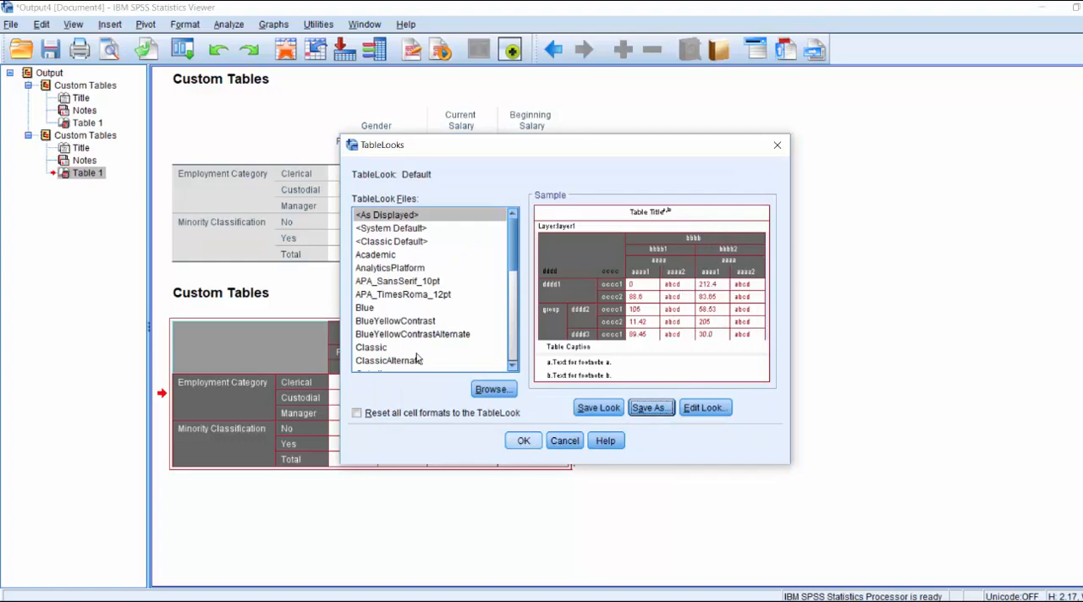
left_click(523, 441)
Recall the recent Custom Tables dialog and run the same table again with its existing settings.
left_click(182, 49)
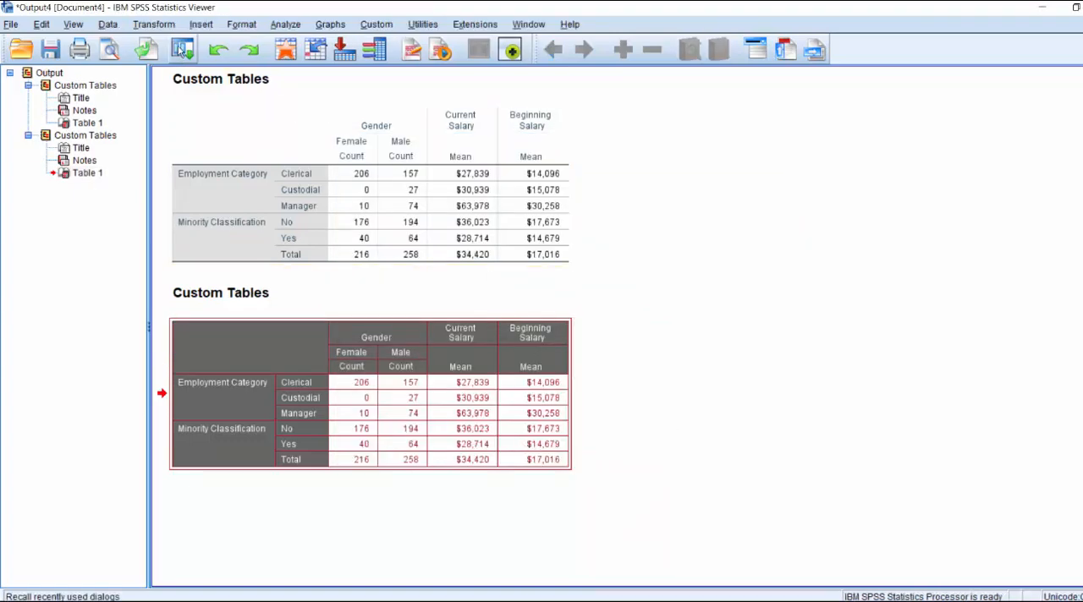
left_click(191, 76)
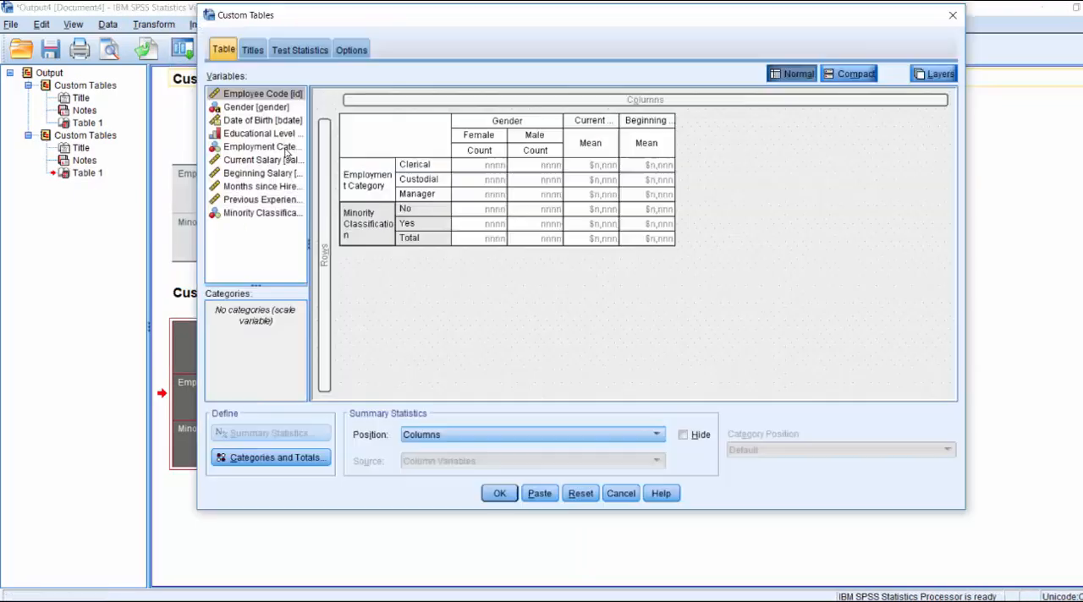
left_click(506, 500)
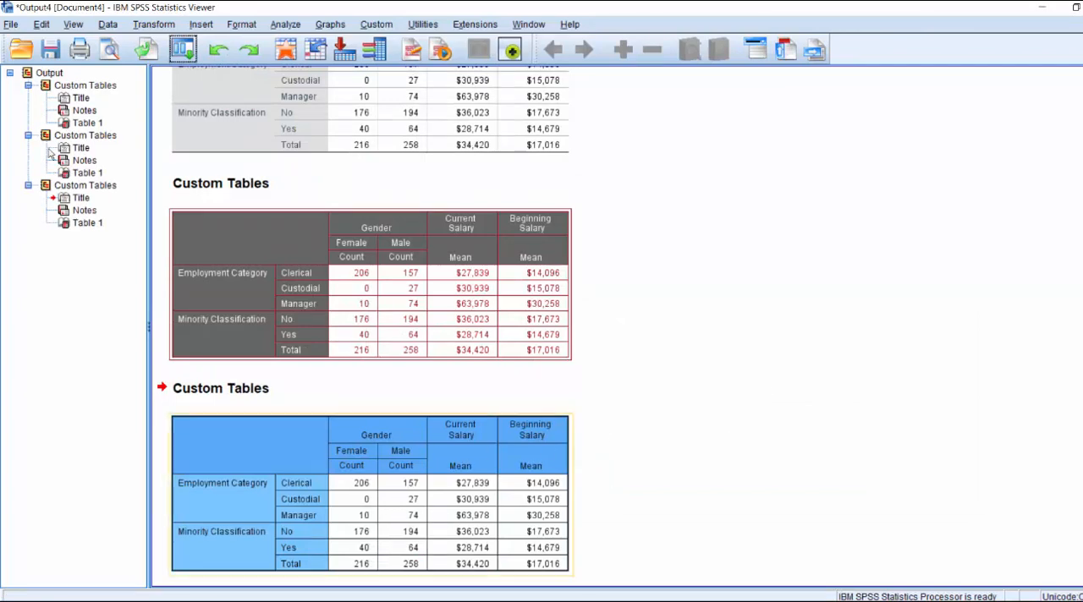
Set the default pivot table TableLook in the program options to example_grey_red.stt from D:\temp and apply it.
left_click(42, 24)
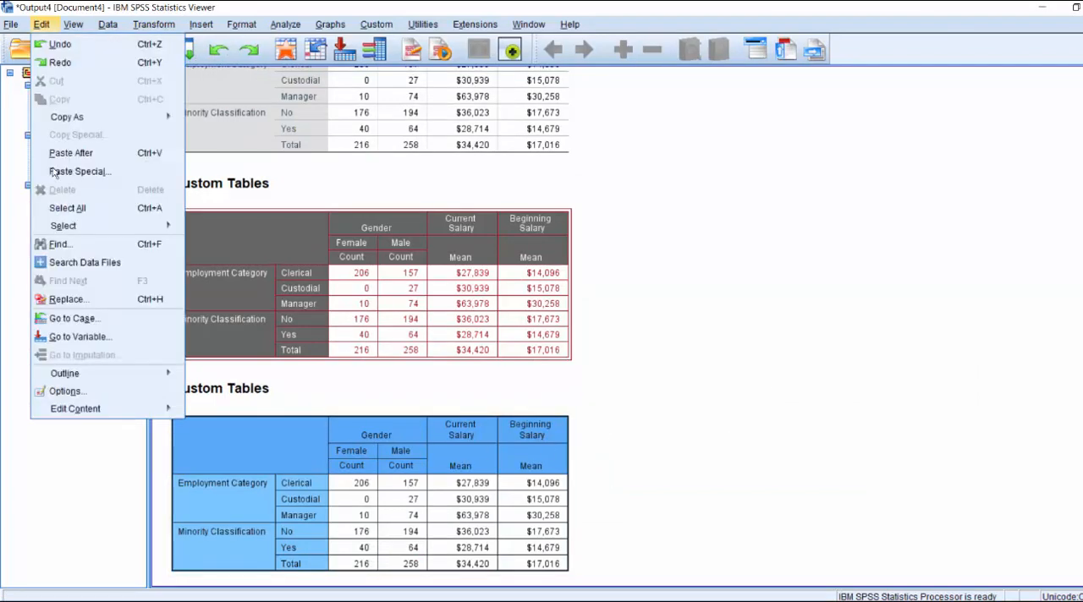
left_click(68, 390)
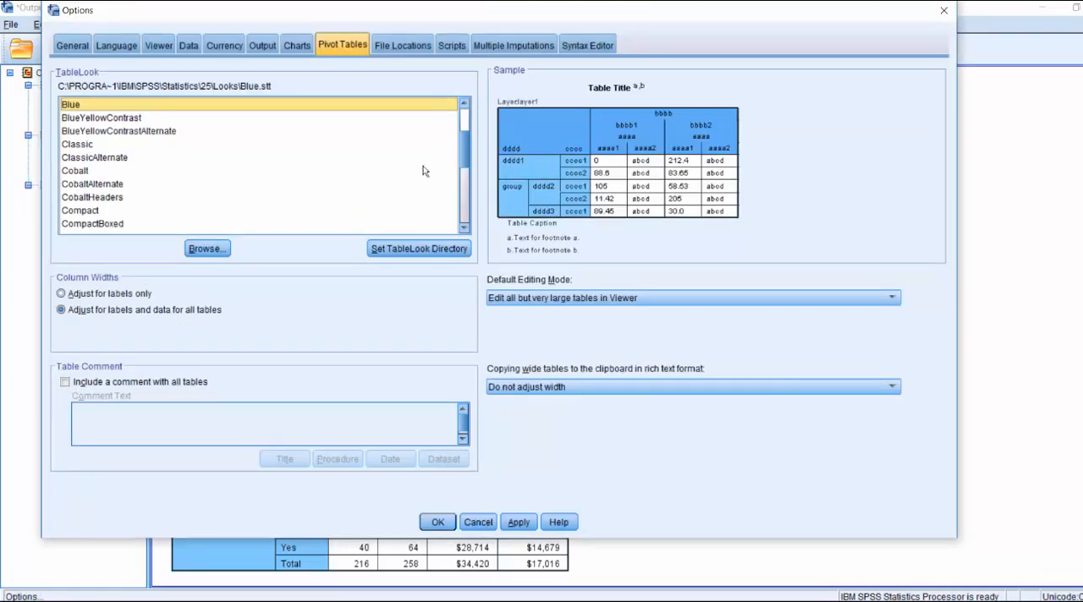
left_click(226, 250)
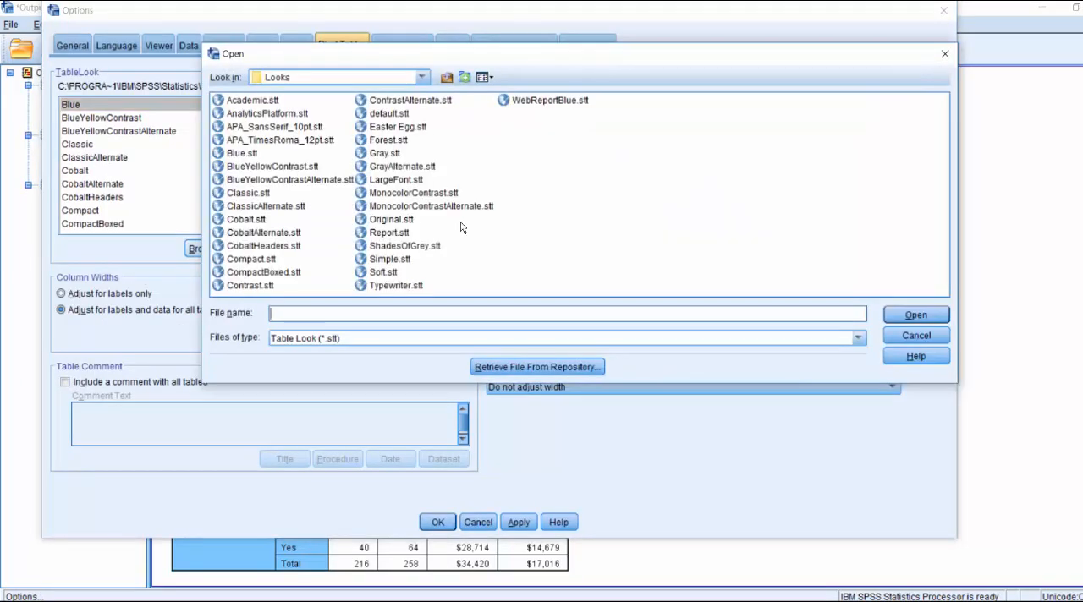
left_click(349, 78)
left_click(370, 107)
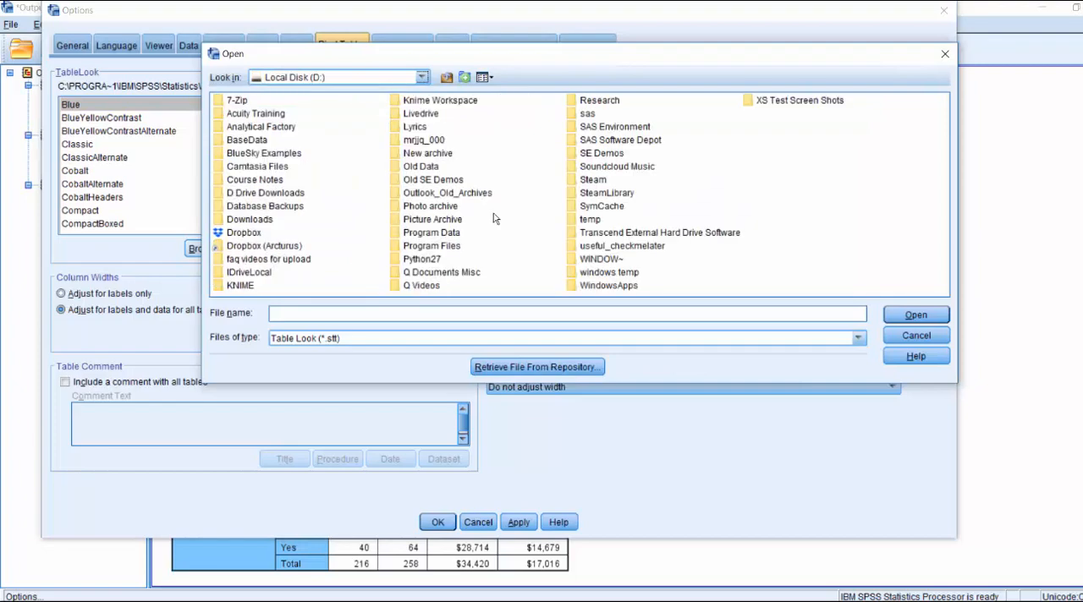
double_click(583, 220)
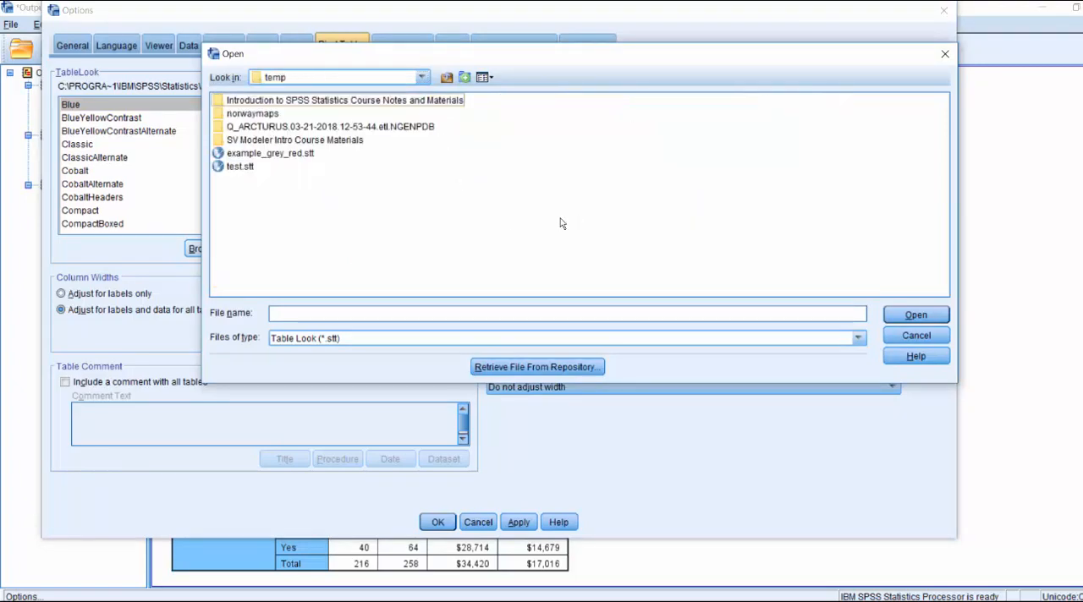
left_click(241, 156)
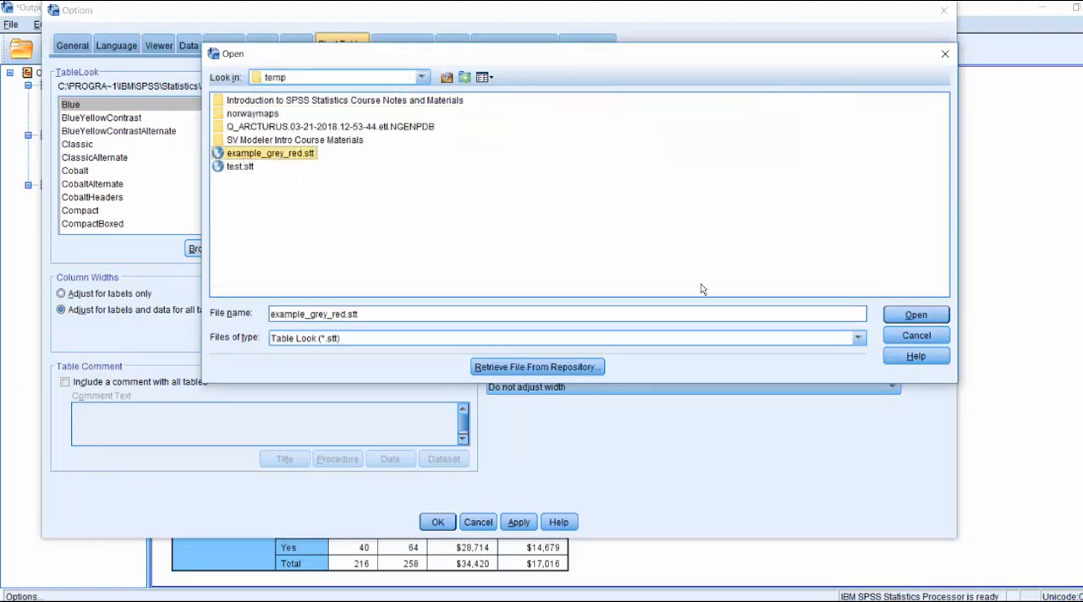
left_click(939, 315)
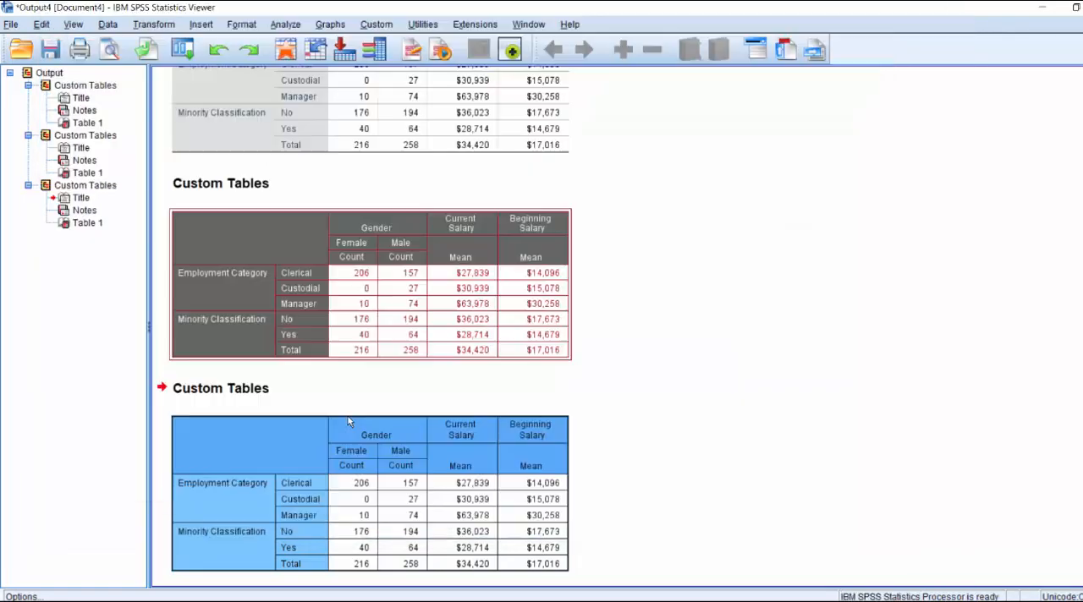
left_click(438, 522)
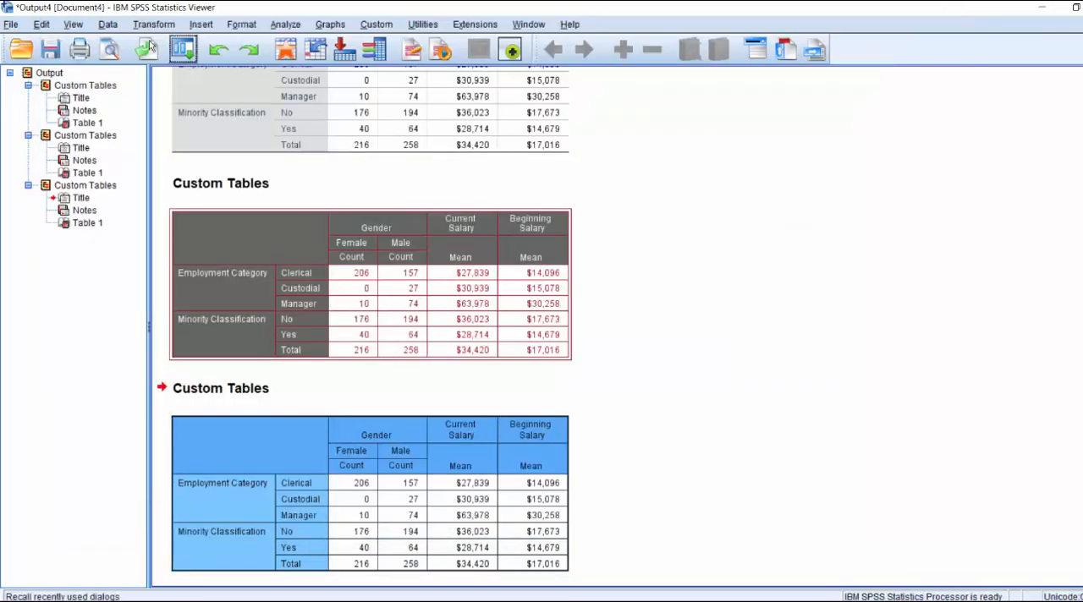
Rerun the same custom table to produce it with the new default TableLook.
left_click(182, 50)
left_click(203, 75)
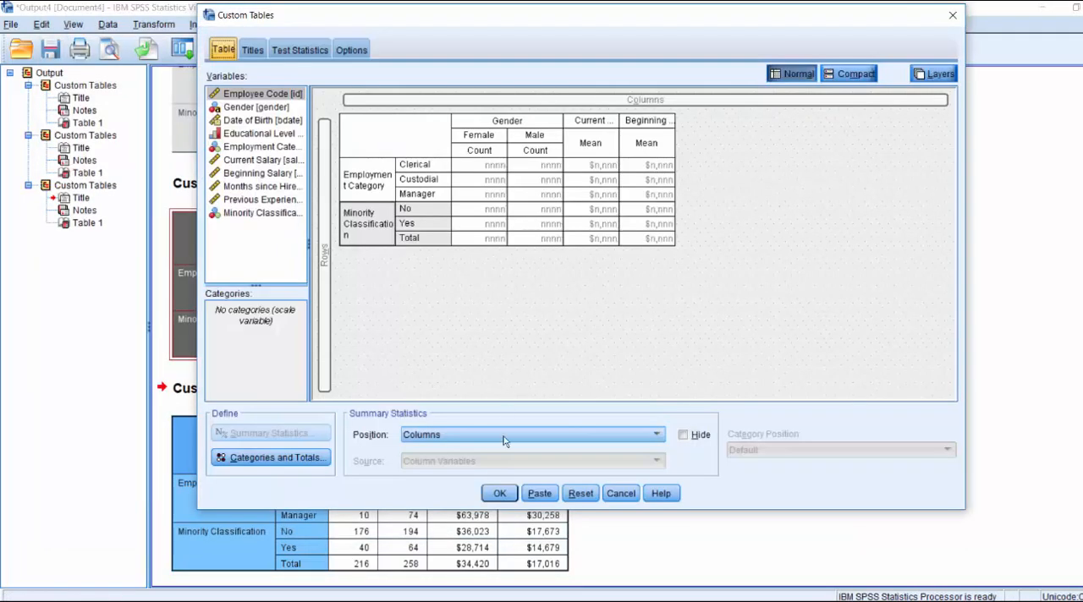
left_click(499, 493)
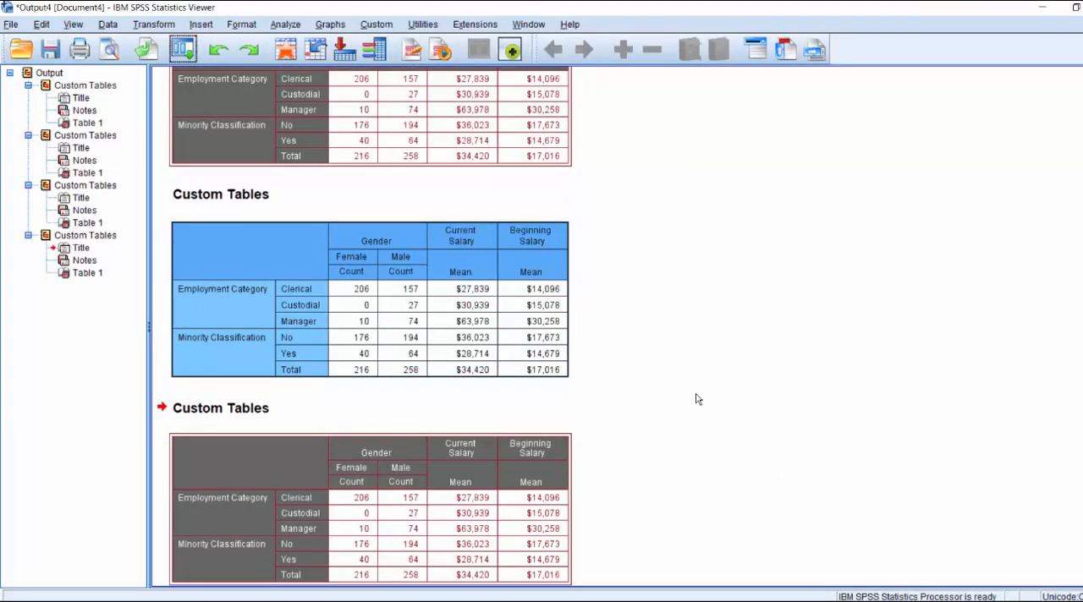